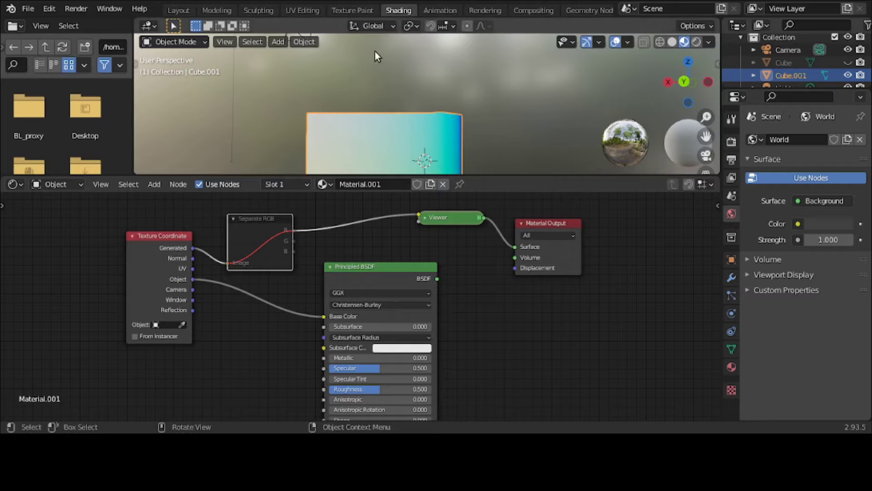
key("ctrl+space")
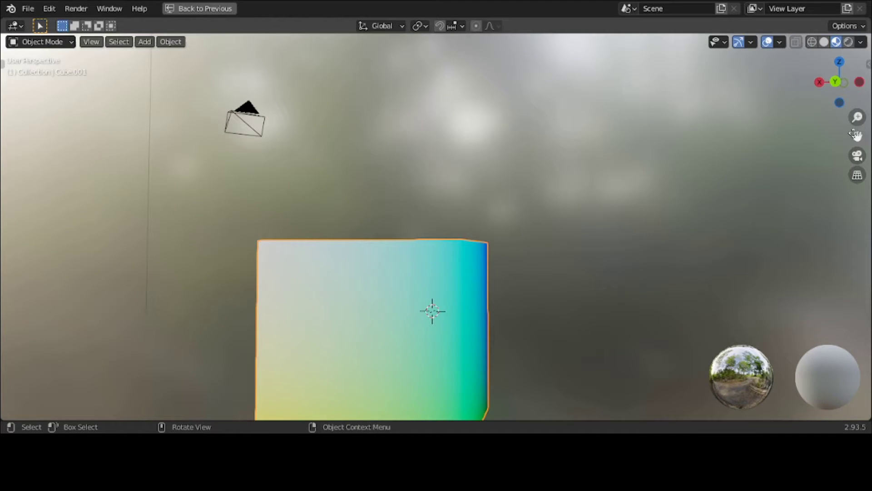
left_click_drag(857, 136, 828, 36)
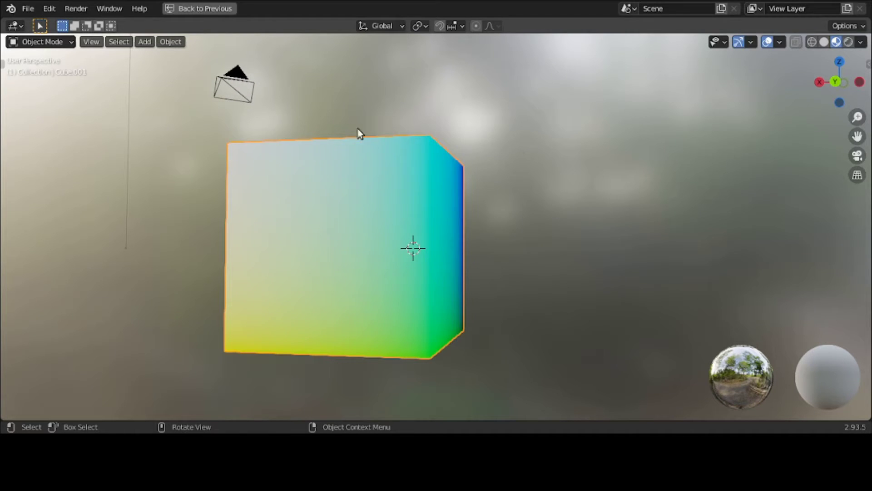
middle_click_drag(344, 126, 307, 108)
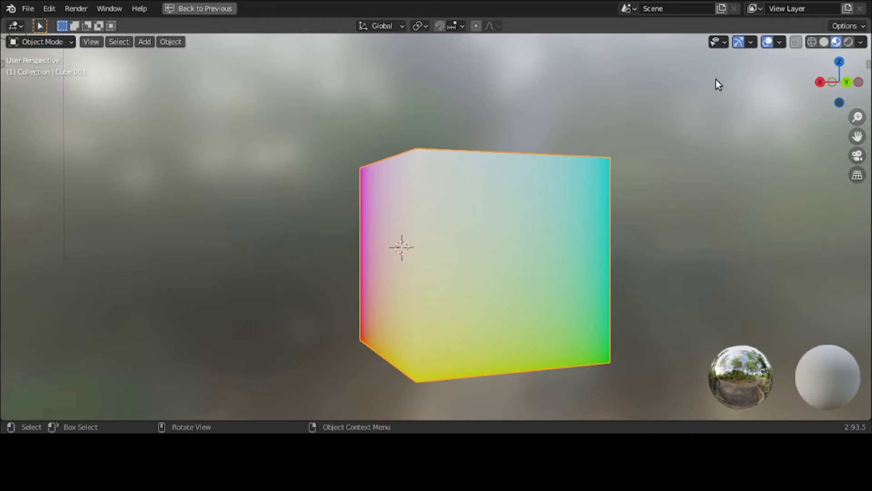
key("ctrl+space")
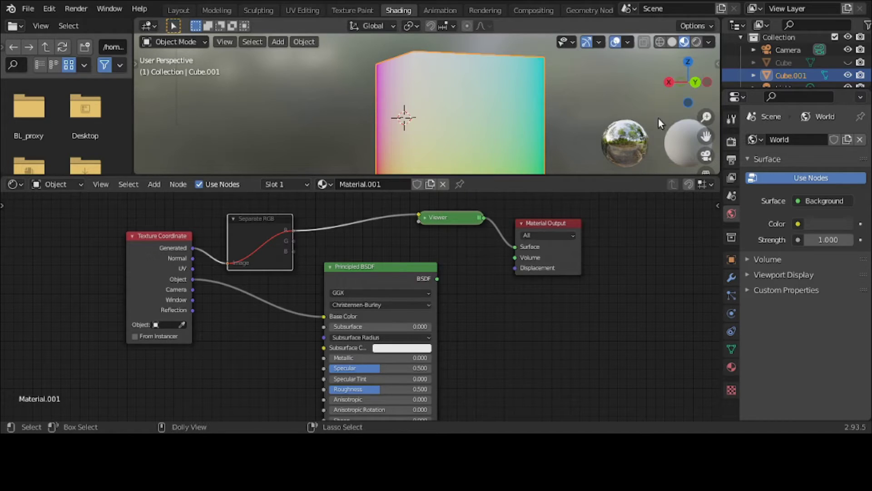
Cycle the Viewer through Texture Coordinate's Generated, Normal, UV, Object, Camera, Window and Reflection outputs
left_click(151, 255, "ctrl+shift")
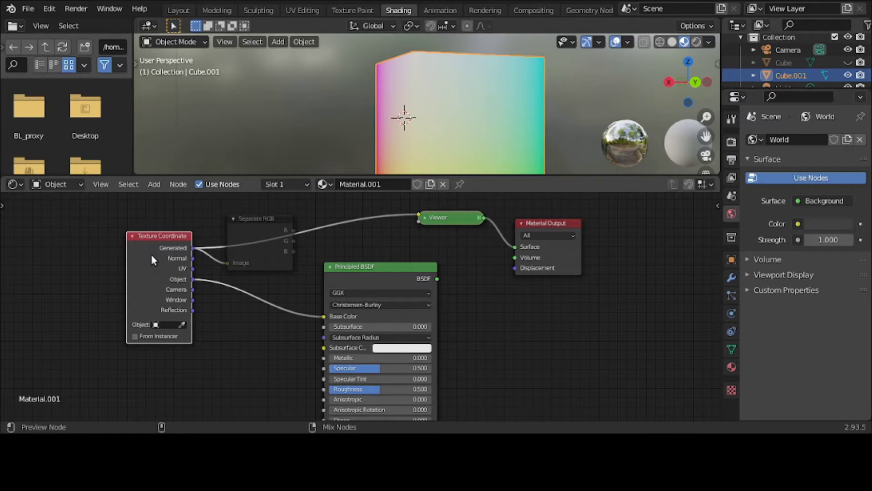
left_click(151, 254, "ctrl+shift")
left_click(151, 254, "ctrl+shift")
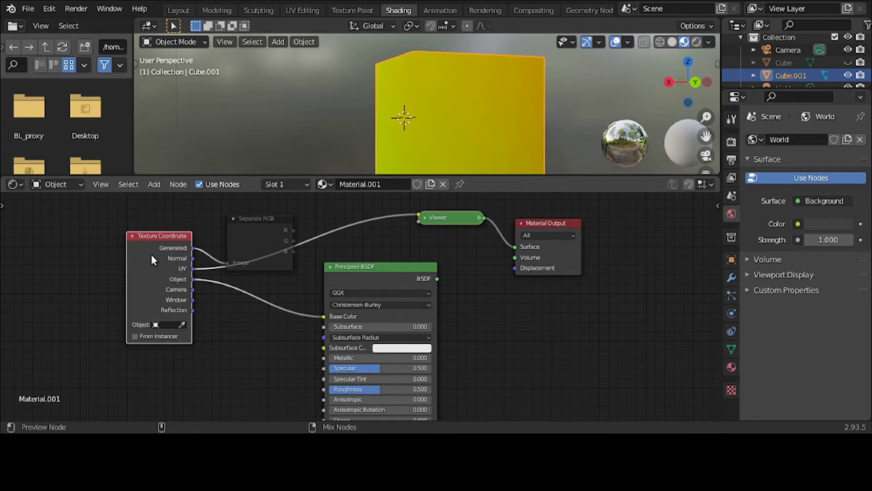
left_click(151, 254, "ctrl+shift")
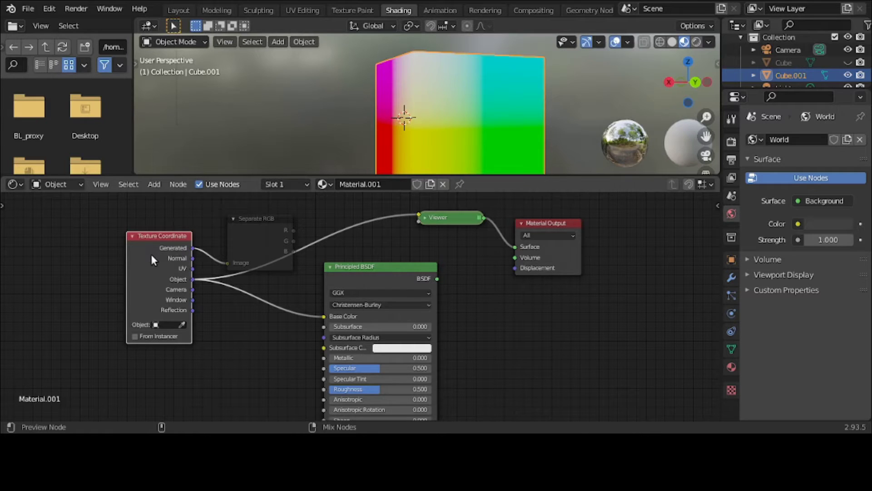
left_click(151, 255, "ctrl+shift")
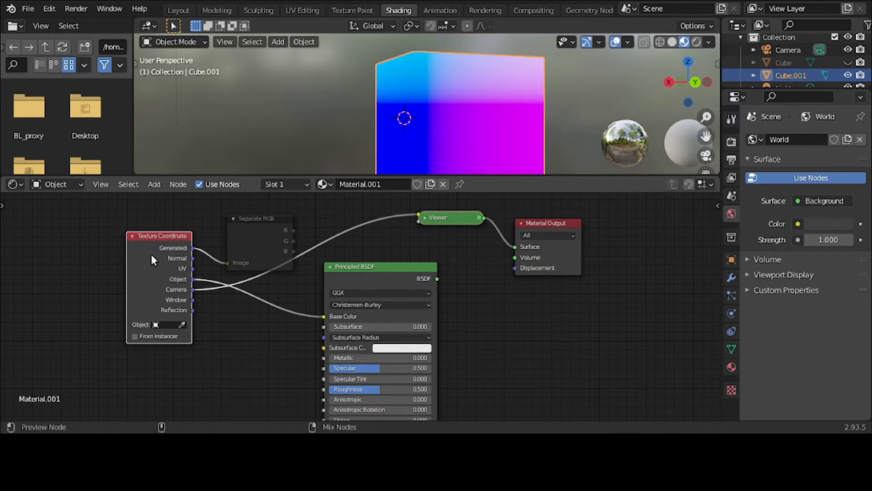
left_click(151, 254, "ctrl+shift")
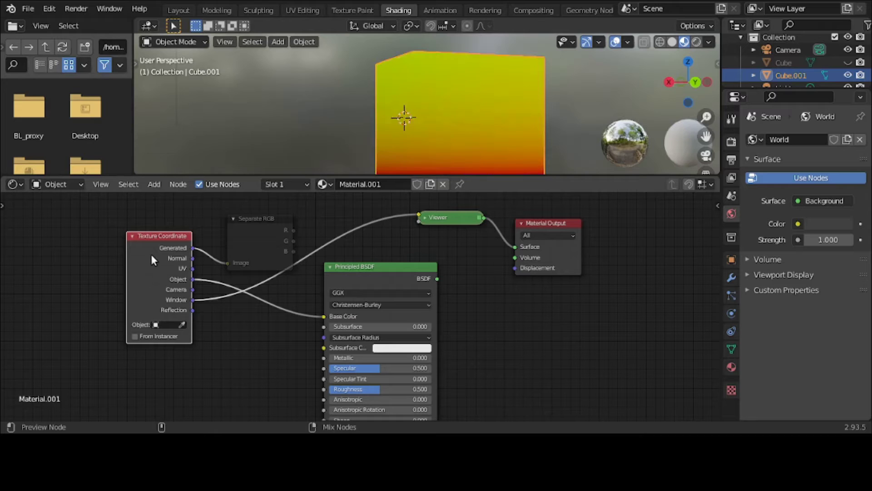
left_click(151, 254, "ctrl+shift")
left_click(151, 255, "ctrl+shift")
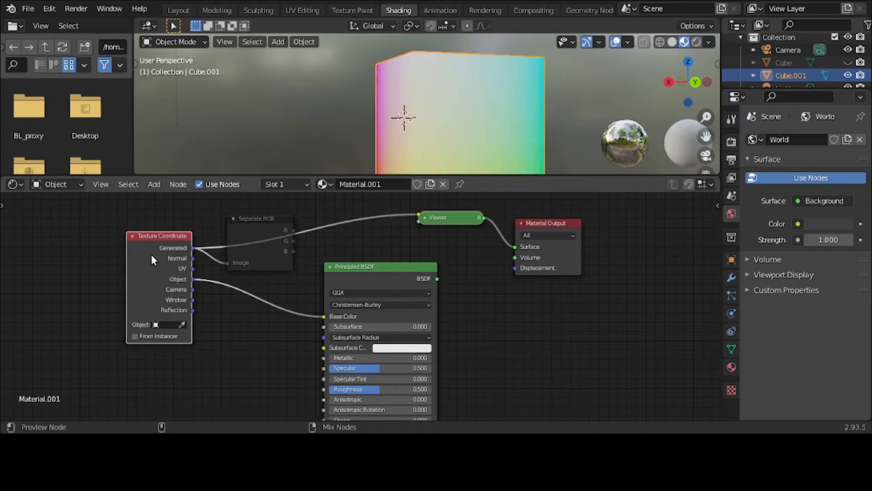
Run through the outputs a second time, ending on Generated, then orbit around the cube
left_click(151, 259, "ctrl+shift")
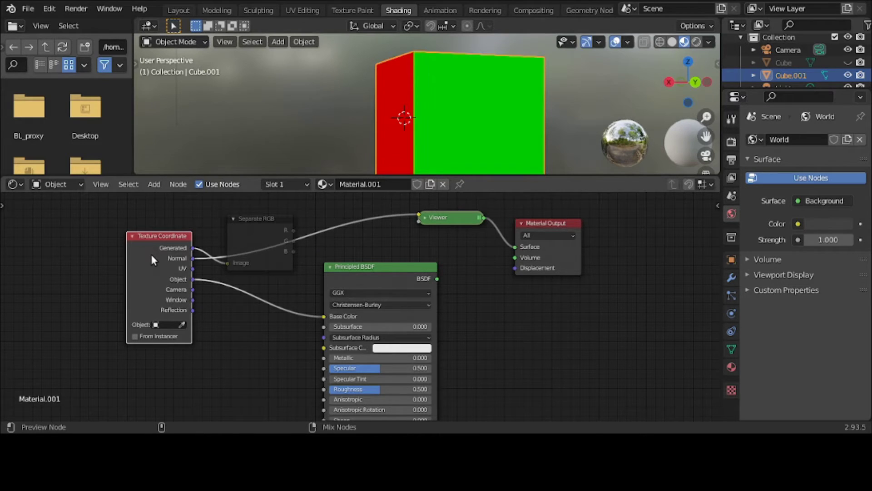
left_click(151, 255, "ctrl+shift")
left_click(152, 256, "ctrl+shift")
left_click(151, 256, "ctrl+shift")
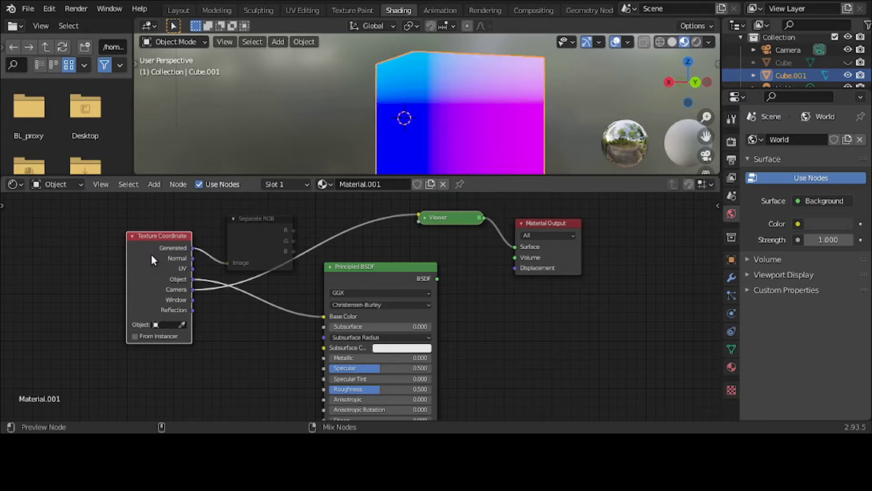
left_click(151, 255, "ctrl+shift")
left_click(151, 255, "ctrl+shift")
left_click(151, 254, "ctrl+shift")
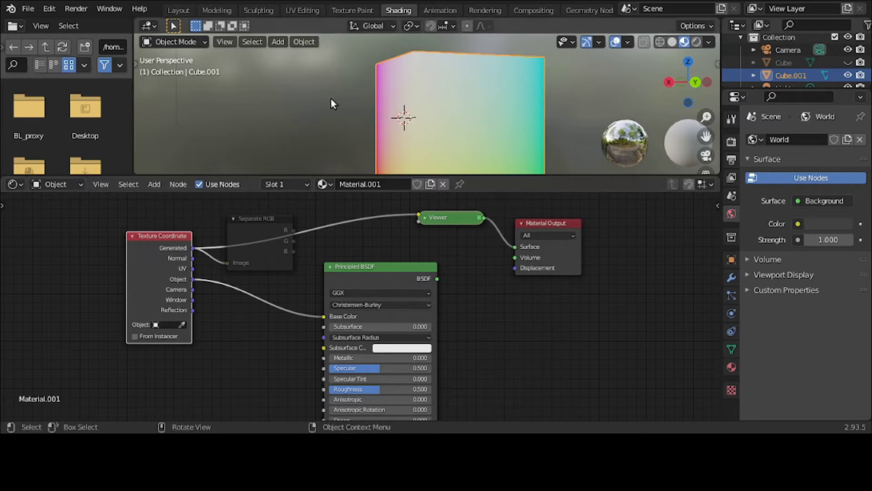
scroll(312, 99, "down", 3)
middle_click_drag(312, 100, 272, 121)
scroll(369, 122, "up", 3)
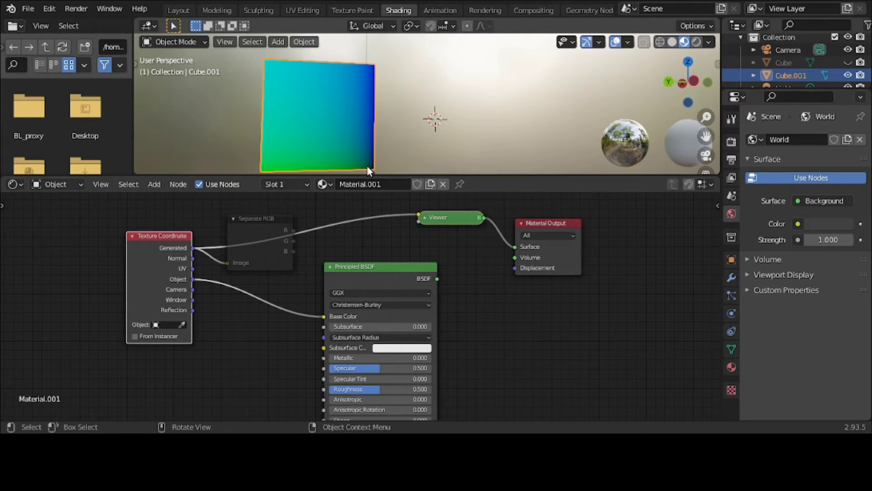
key("ctrl+space")
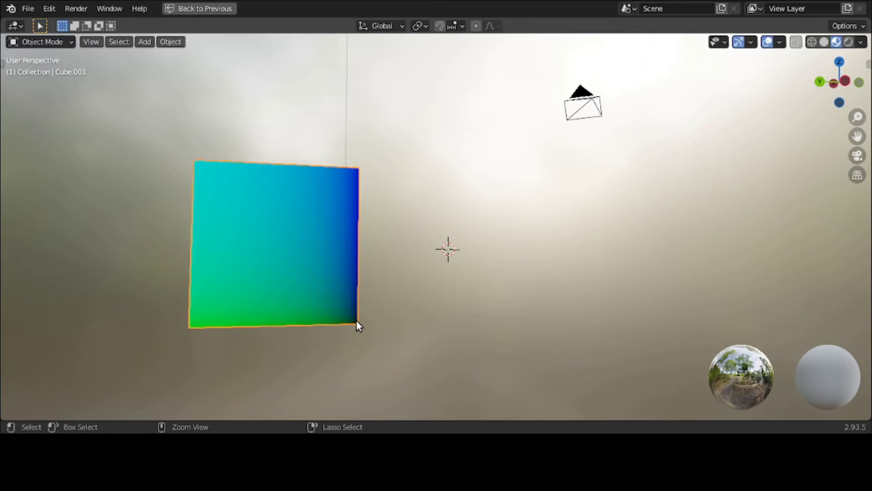
key("ctrl+space")
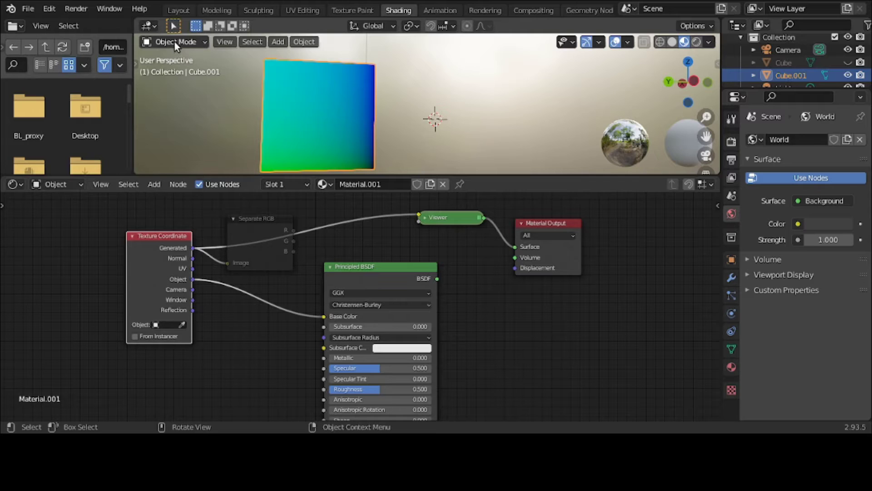
In the Layout workspace, hand-draw a line and the words 'Black' and 'white' beside the cube
left_click(178, 10)
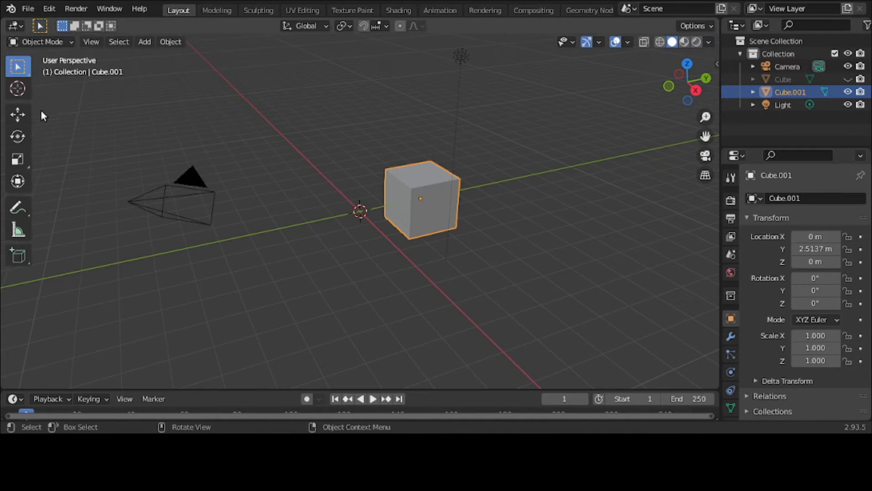
left_click(18, 209)
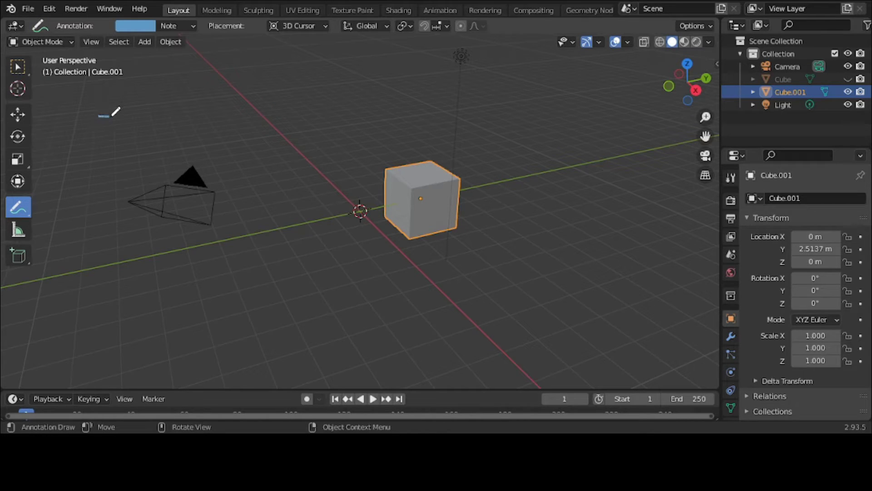
mouse_move(112, 115)
left_mouse_down()
mouse_move(170, 110)
mouse_move(181, 141)
mouse_move(202, 151)
mouse_move(240, 138)
mouse_move(254, 97)
left_mouse_up()
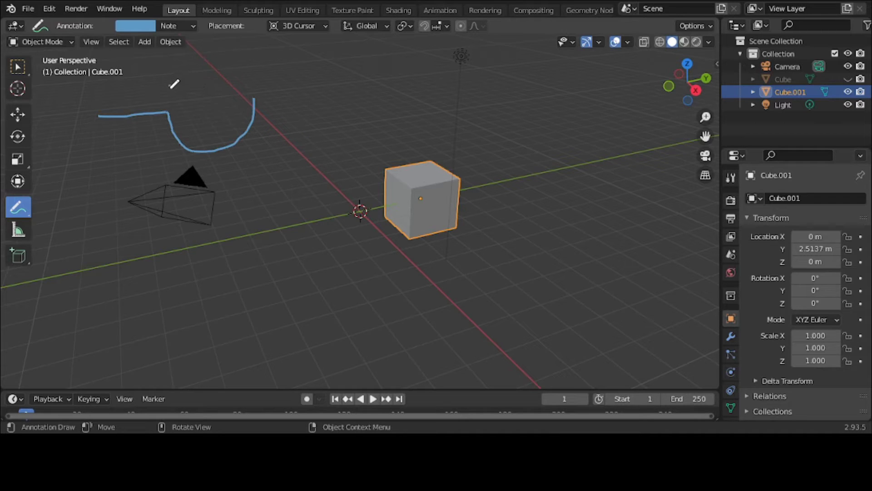
mouse_move(172, 85)
left_mouse_down()
mouse_move(171, 97)
mouse_move(177, 77)
mouse_move(173, 98)
mouse_move(203, 102)
mouse_move(230, 101)
mouse_move(232, 94)
mouse_move(313, 99)
mouse_move(339, 66)
mouse_move(371, 59)
mouse_move(403, 101)
left_mouse_up()
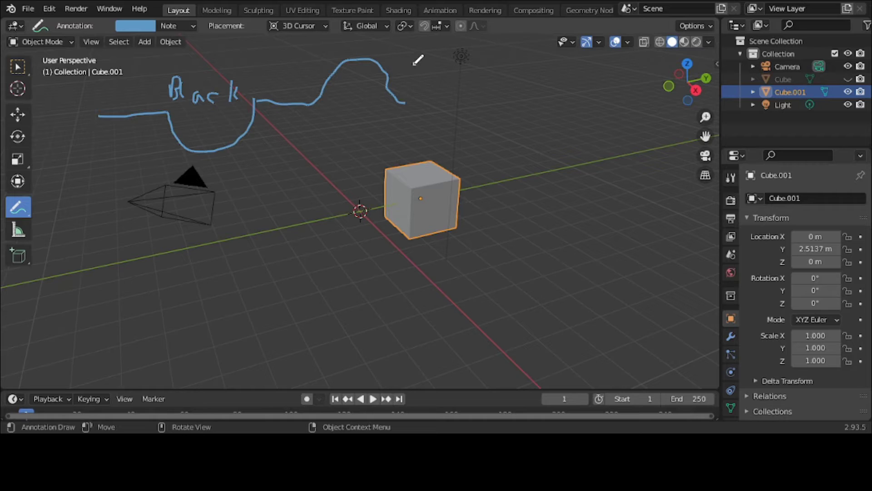
left_click_drag(413, 65, 431, 66)
mouse_move(441, 72)
left_mouse_down()
mouse_move(446, 62)
mouse_move(476, 76)
left_mouse_up()
left_click(480, 60)
mouse_move(490, 58)
left_mouse_down()
mouse_move(496, 78)
mouse_move(484, 73)
mouse_move(536, 69)
mouse_move(533, 61)
mouse_move(523, 63)
mouse_move(536, 80)
left_mouse_up()
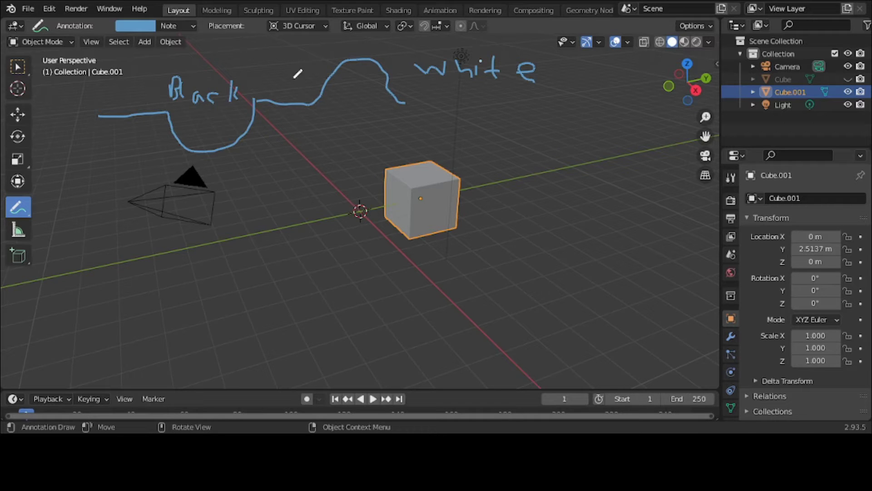
Erase all the annotation sketches and return to the Select Box tool
left_click_drag(28, 222, 68, 289)
mouse_move(160, 112)
left_mouse_down()
mouse_move(89, 109)
mouse_move(211, 82)
mouse_move(241, 90)
mouse_move(157, 124)
mouse_move(184, 161)
mouse_move(219, 151)
mouse_move(272, 103)
mouse_move(327, 100)
mouse_move(347, 64)
mouse_move(373, 61)
mouse_move(405, 103)
mouse_move(421, 82)
mouse_move(455, 71)
mouse_move(539, 64)
left_mouse_up()
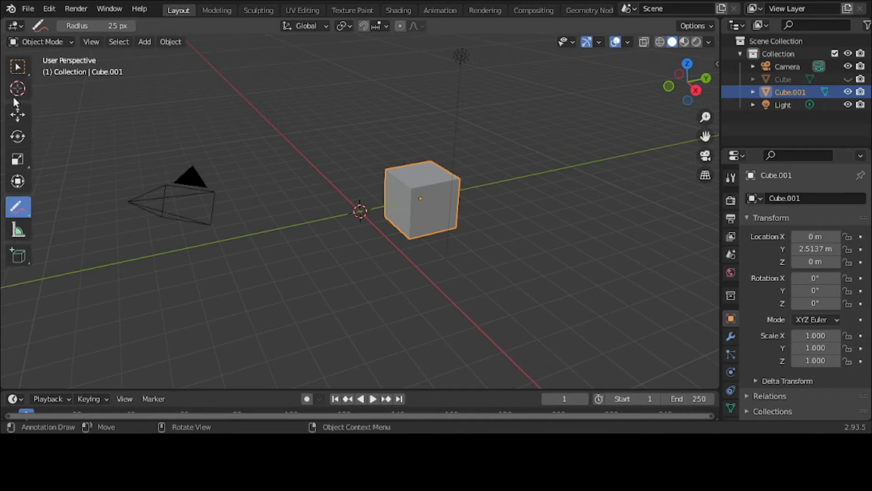
left_click(17, 67)
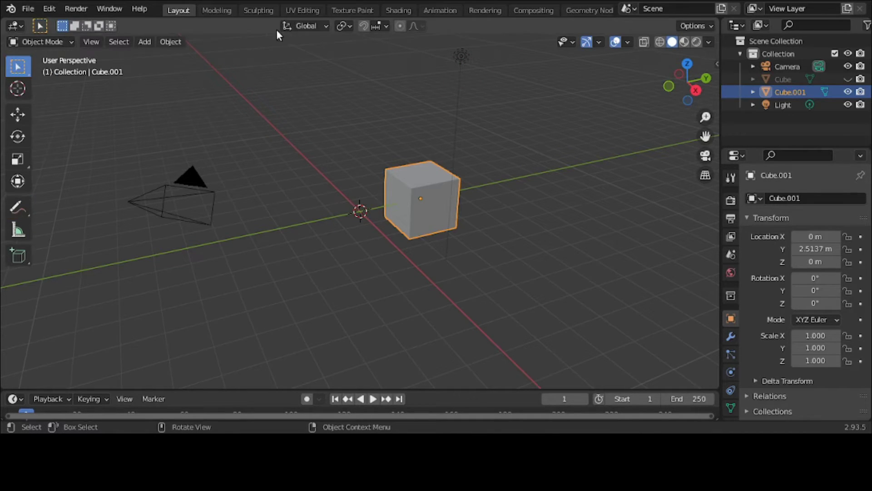
Back in Shading, collapse the Principled BSDF node and drag it down-right out of the way
left_click(397, 9)
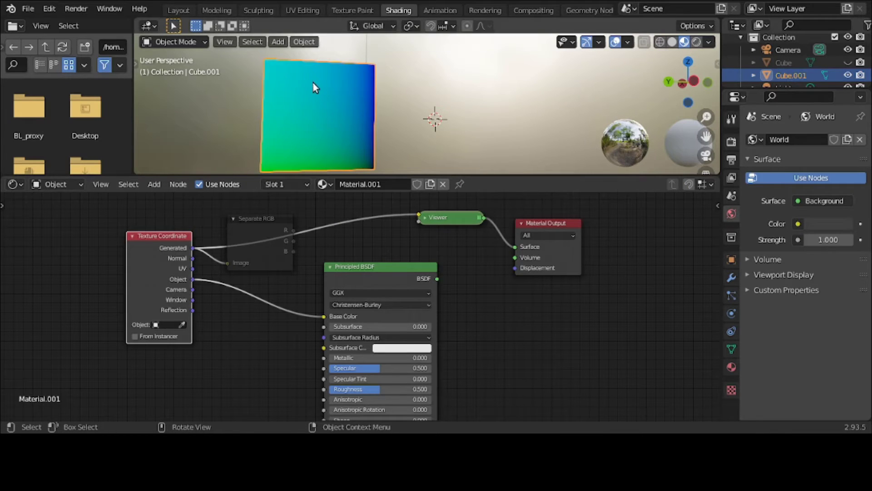
middle_click_drag(323, 83, 321, 80)
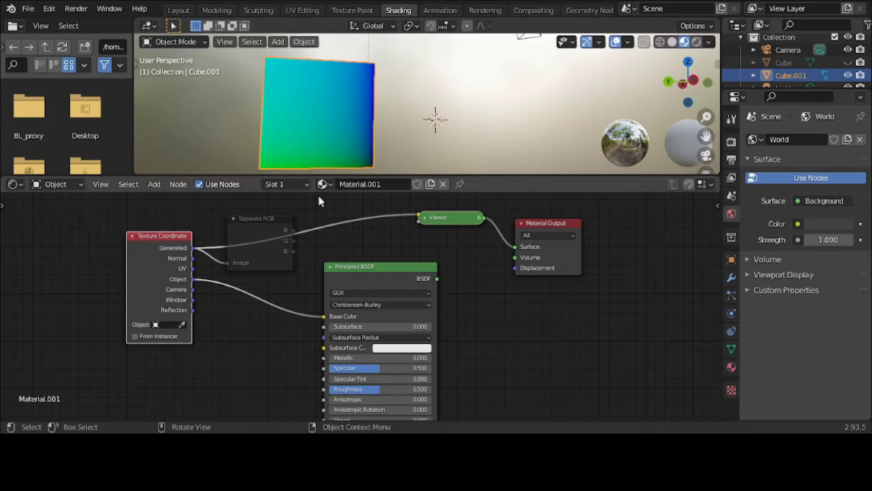
left_click(249, 223)
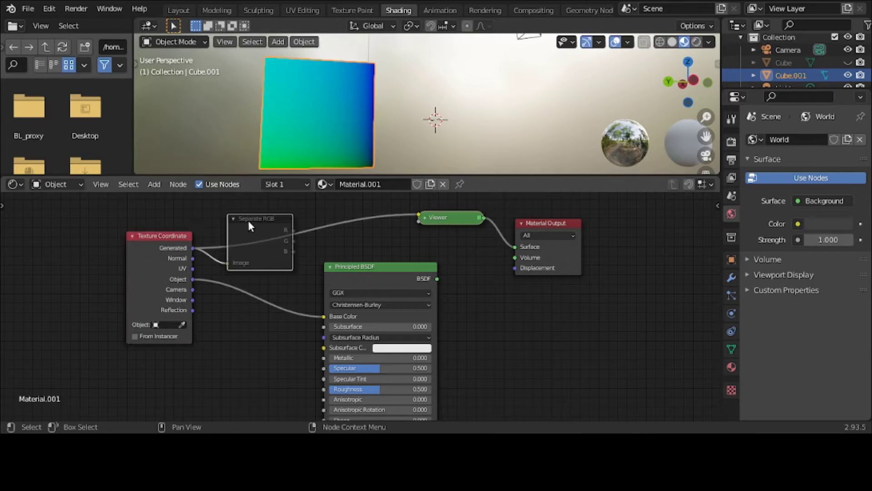
scroll(255, 238, "up", 1)
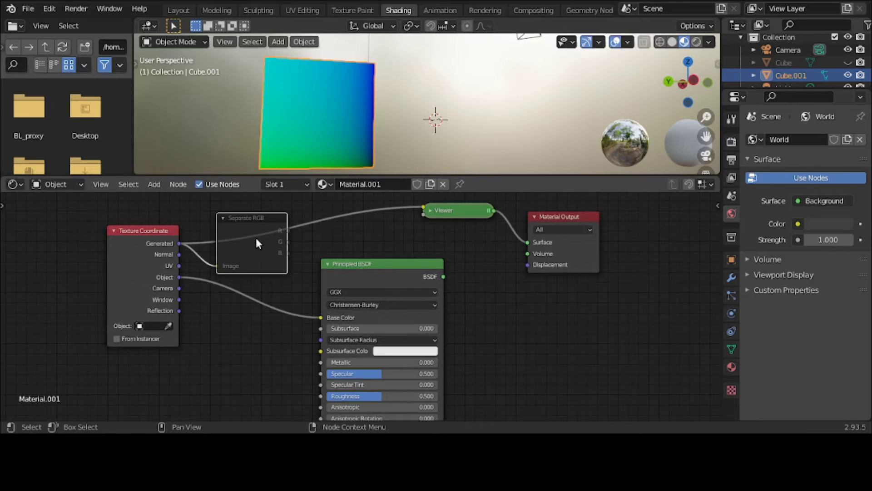
scroll(255, 238, "up", 1)
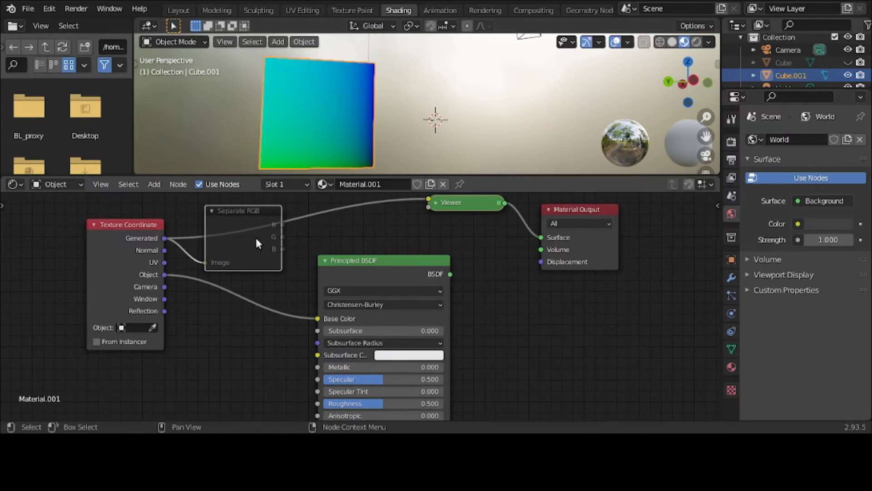
left_click(323, 258)
left_click_drag(346, 250, 404, 344)
scroll(332, 315, "up", 2)
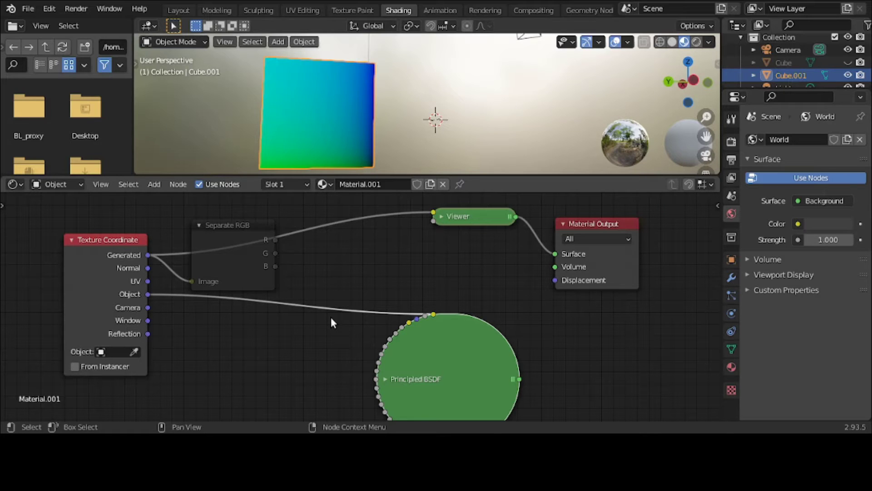
Zoom the node editor and shift the muted Separate RGB node slightly up and right
scroll(331, 319, "up", 1)
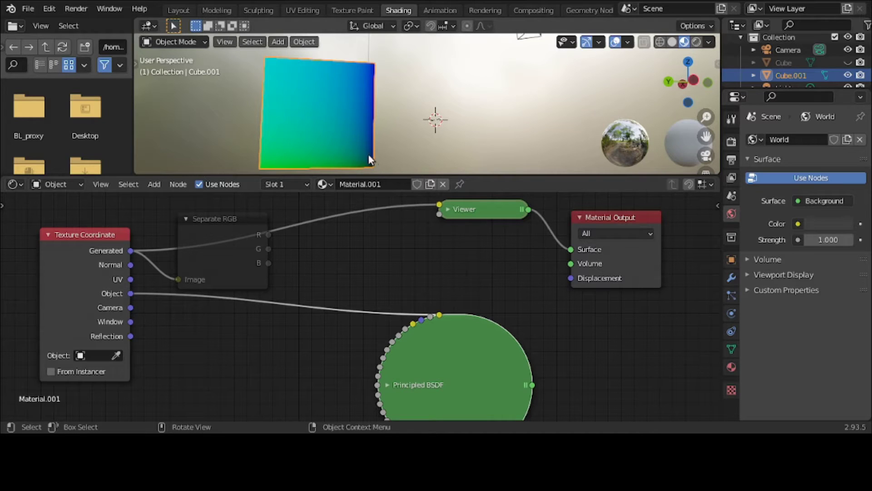
left_click(219, 216)
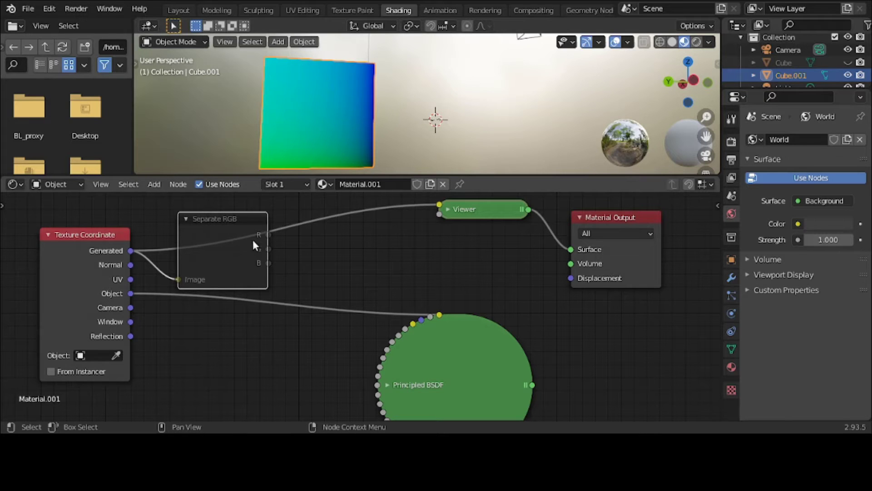
mouse_move(234, 218)
left_mouse_down()
mouse_move(206, 214)
mouse_move(238, 221)
left_mouse_up()
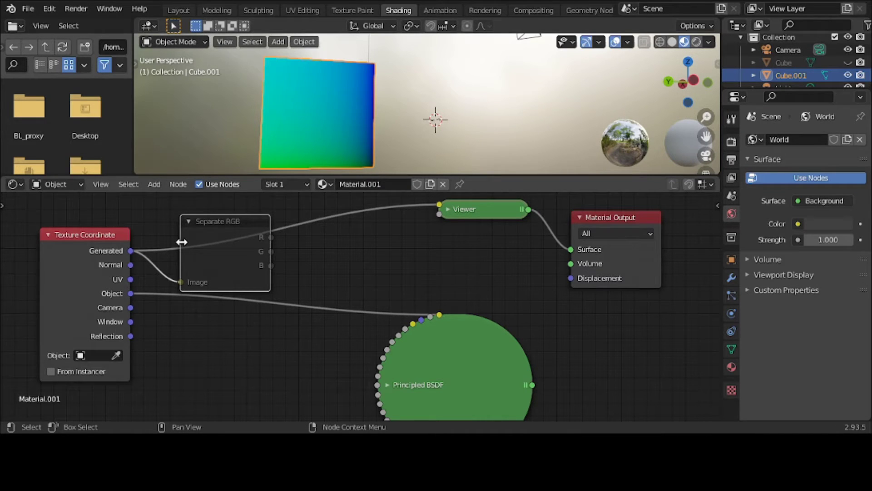
Unmute Separate RGB, connect its R output to the Viewer, and mute it again to compare
key("m")
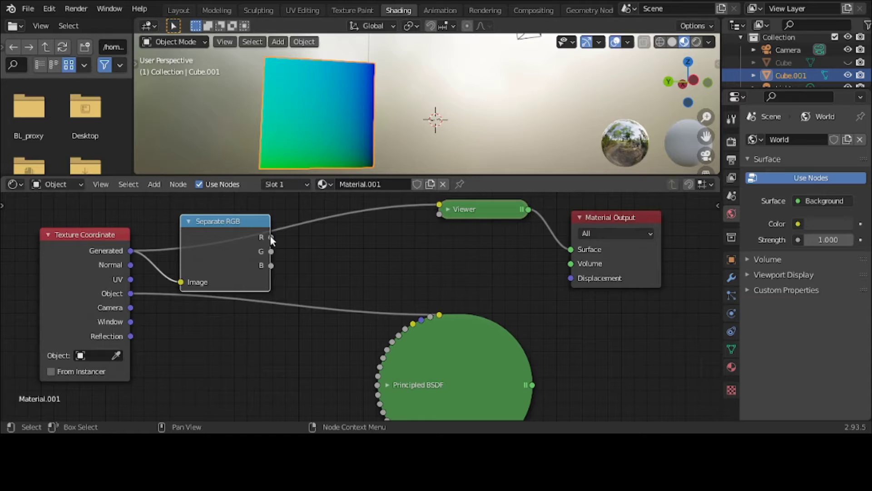
left_click_drag(270, 236, 440, 214)
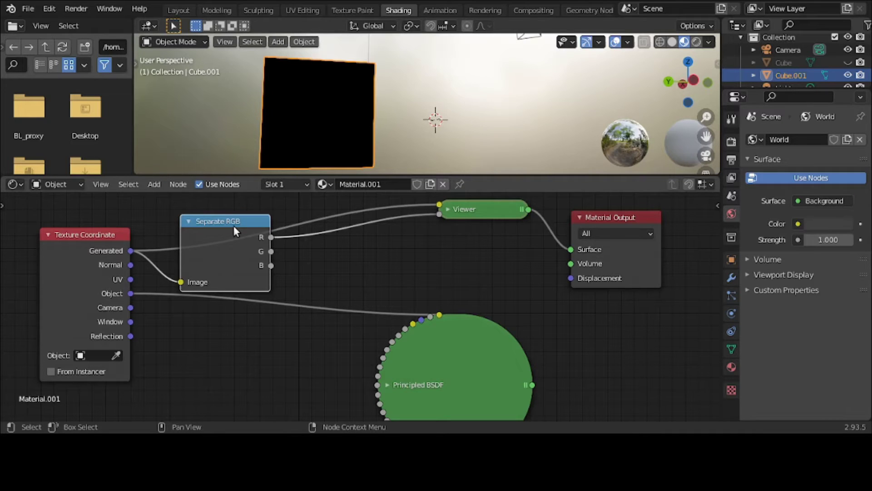
key("m")
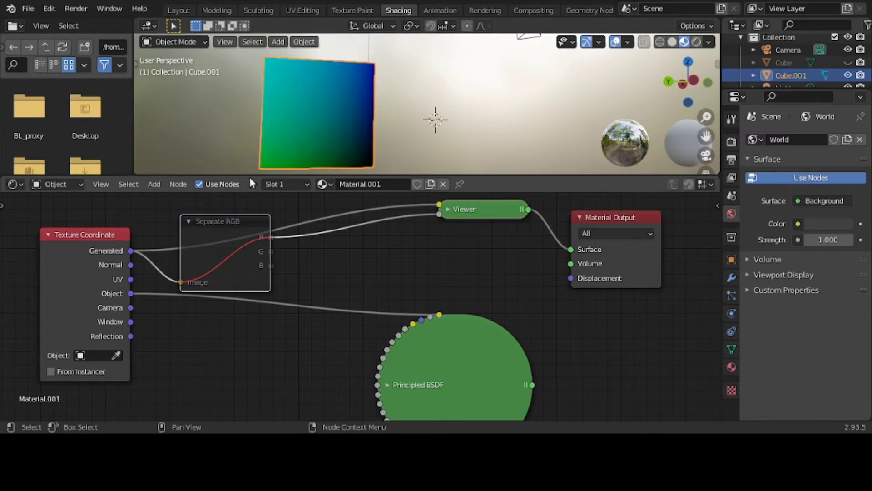
middle_click_drag(241, 117, 398, 130)
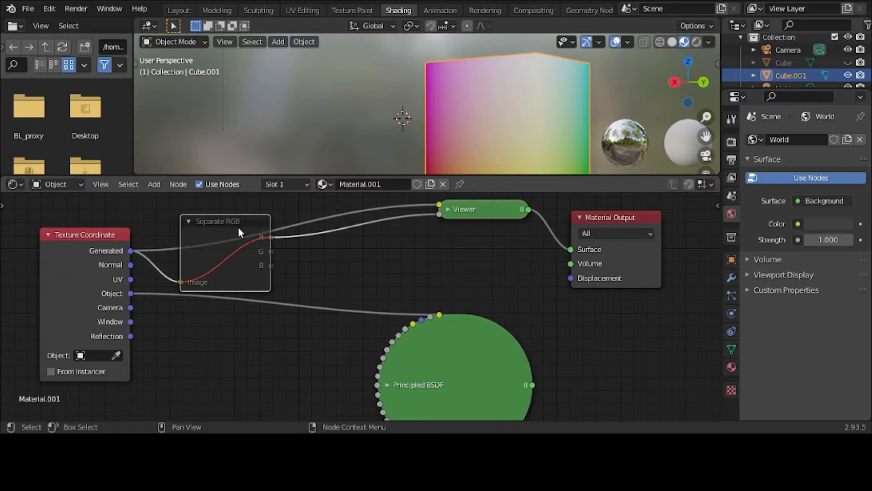
Toggle mute again, move Separate RGB down-right, and leave it unmuted
key("m")
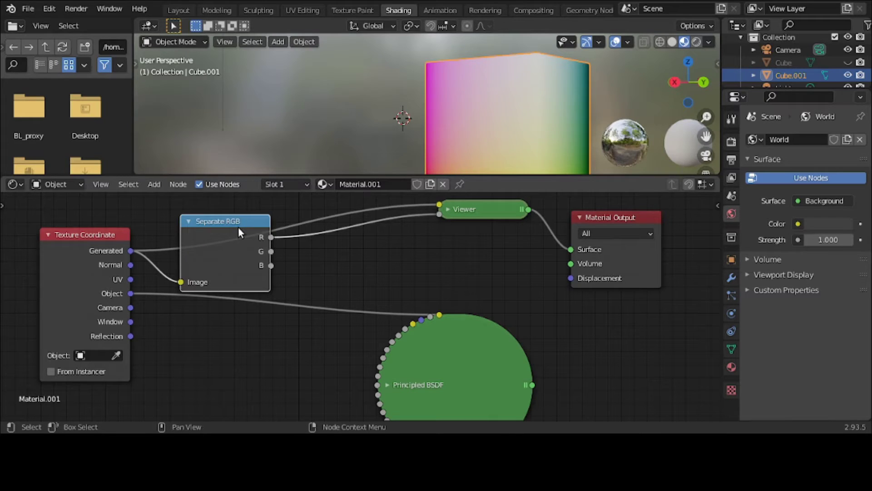
key("m")
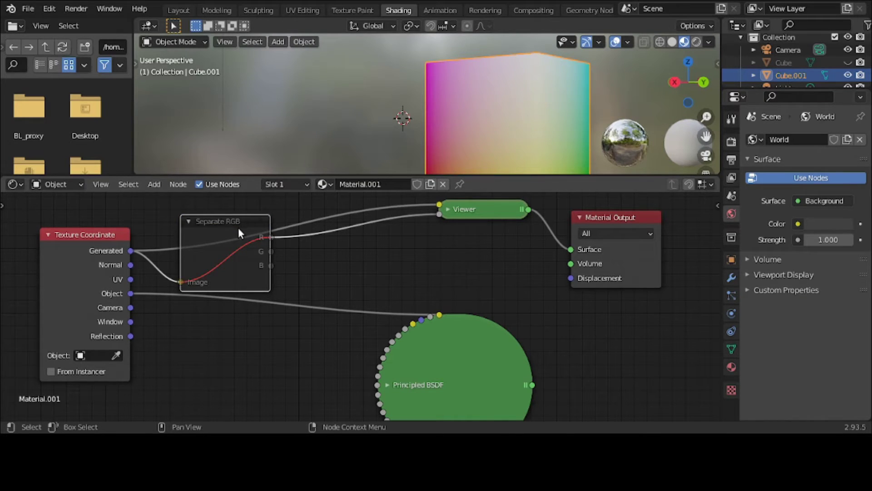
left_click_drag(239, 227, 258, 260)
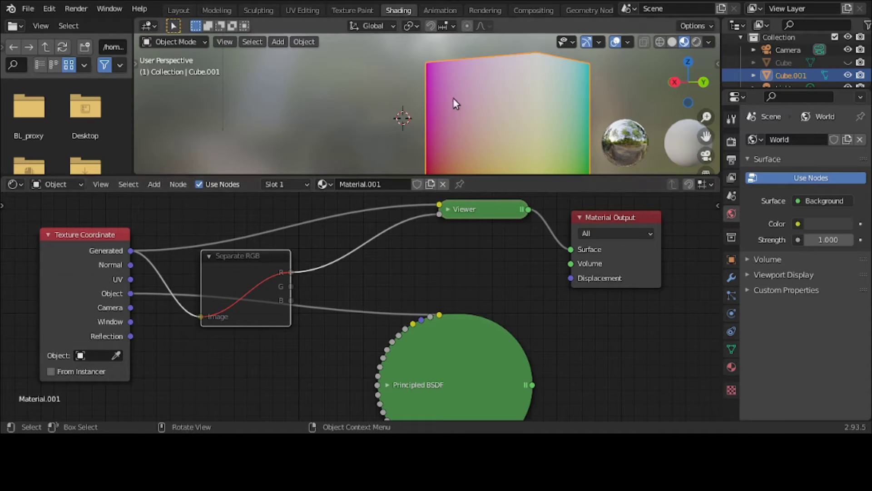
middle_click_drag(454, 99, 259, 93)
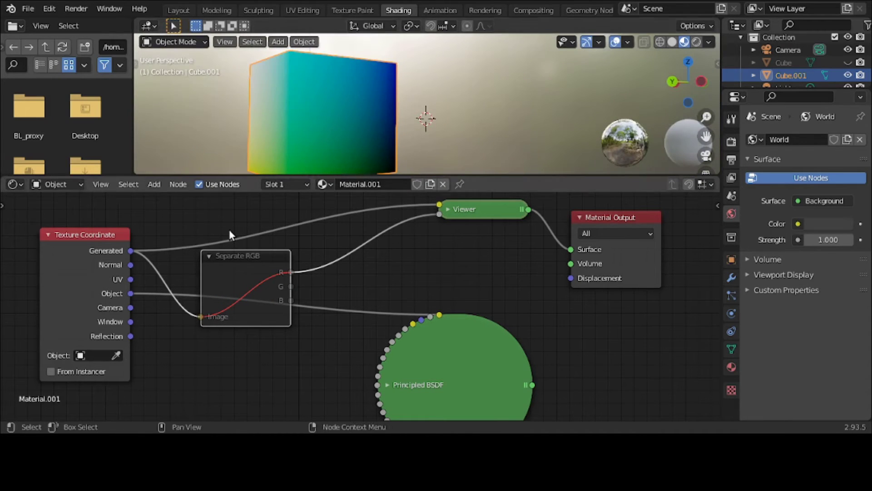
left_click(228, 255)
key("m")
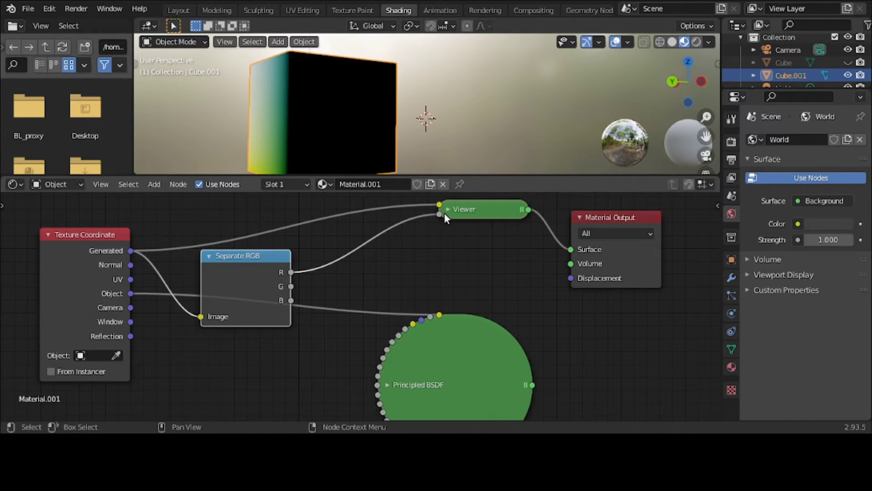
Make R replace Generated in the Viewer, comparing grey R against Generated colours while orbiting
left_click_drag(437, 214, 438, 205)
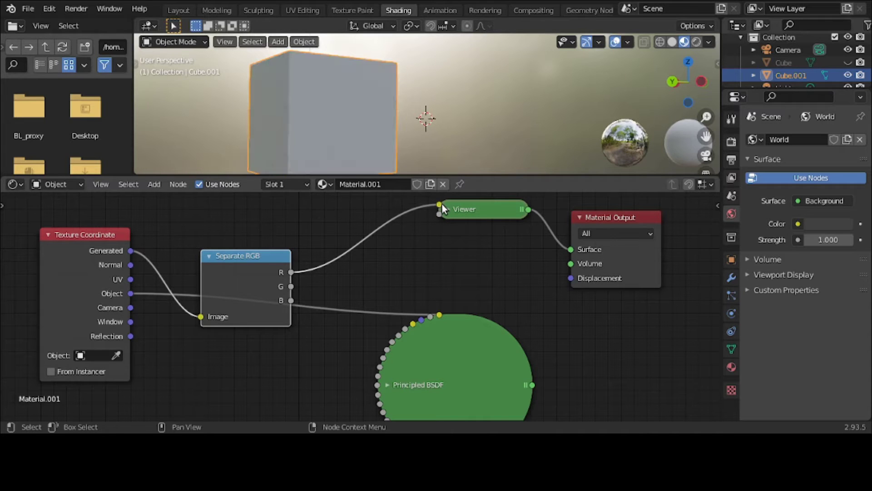
middle_click_drag(258, 112, 331, 132)
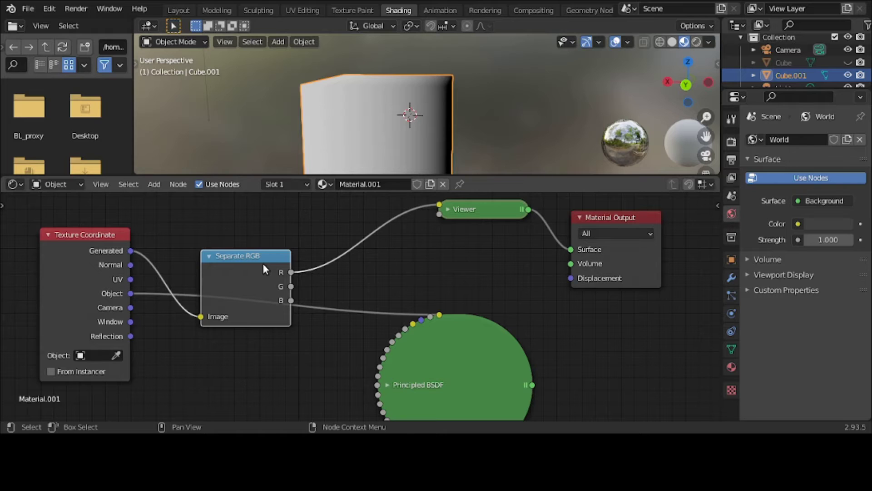
key("m")
middle_click_drag(343, 124, 343, 167)
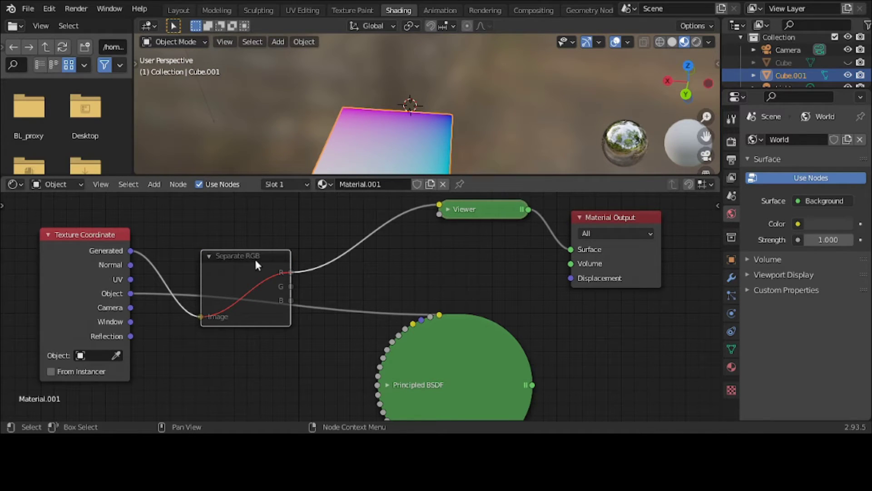
key("m")
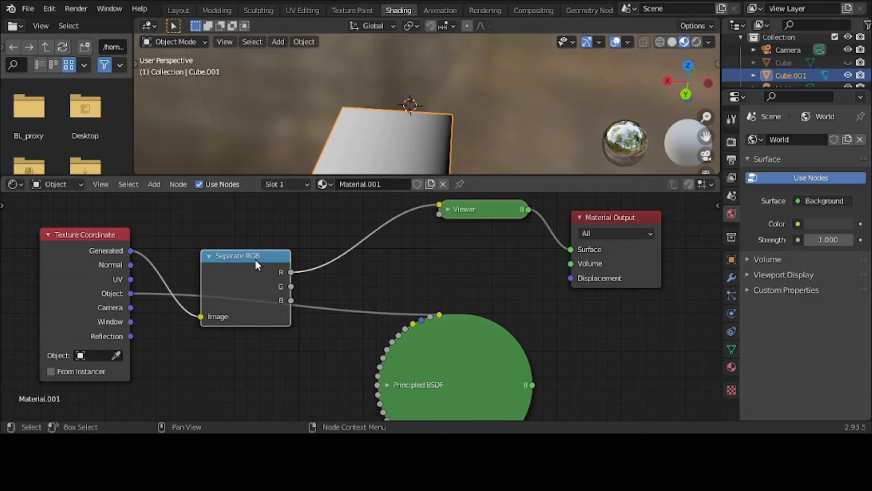
key("m")
middle_click_drag(358, 145, 279, 92)
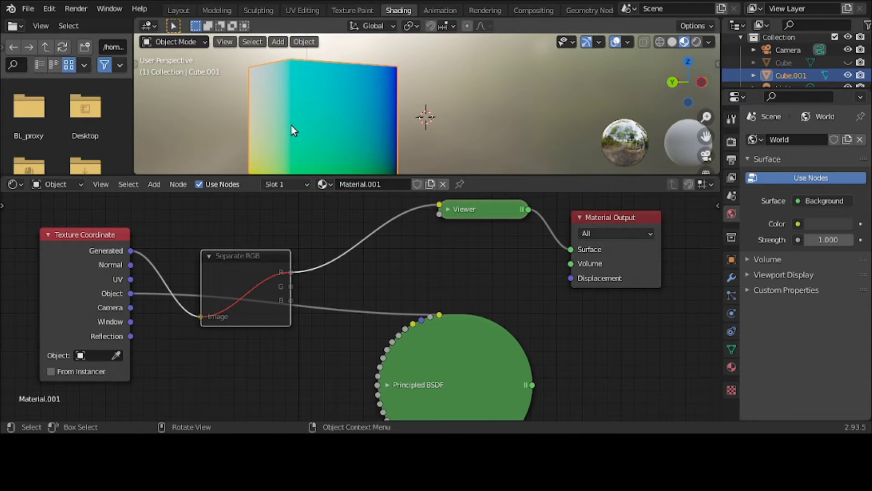
Inspect the cube from several angles with Separate RGB muted, then feed the Viewer its G output
left_click(249, 255)
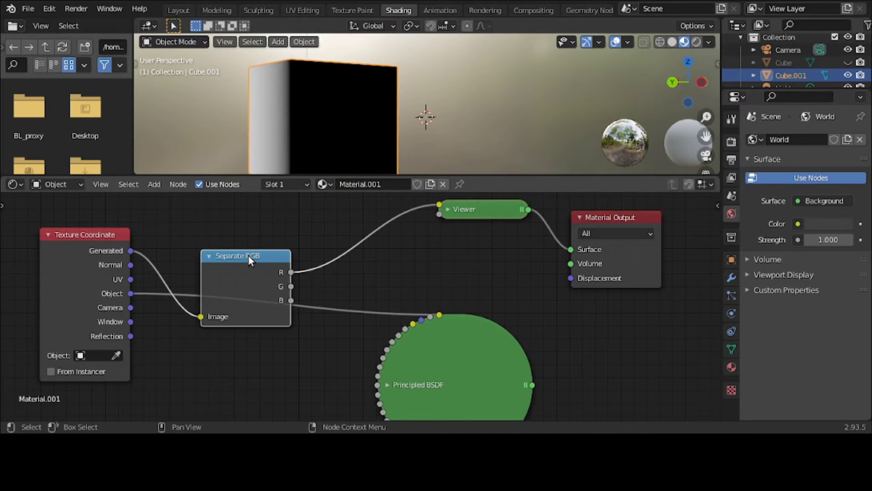
middle_click_drag(298, 87, 414, 87)
middle_click_drag(426, 94, 402, 89)
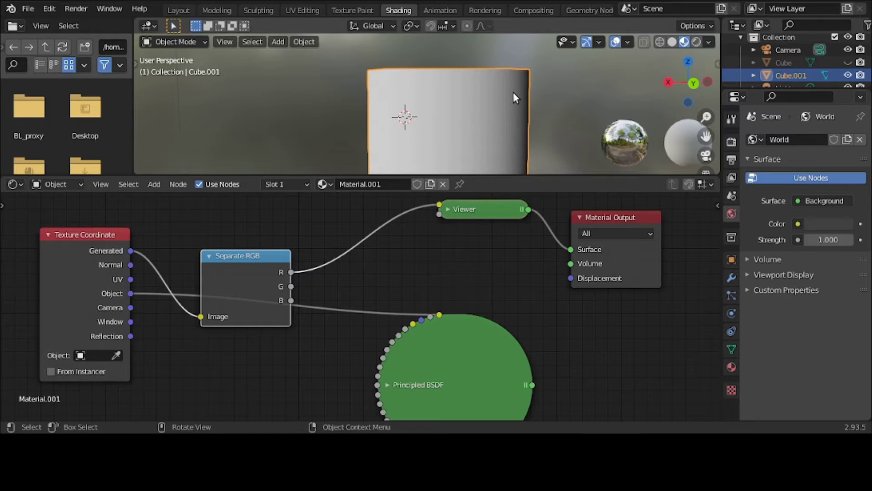
middle_click_drag(513, 92, 493, 108)
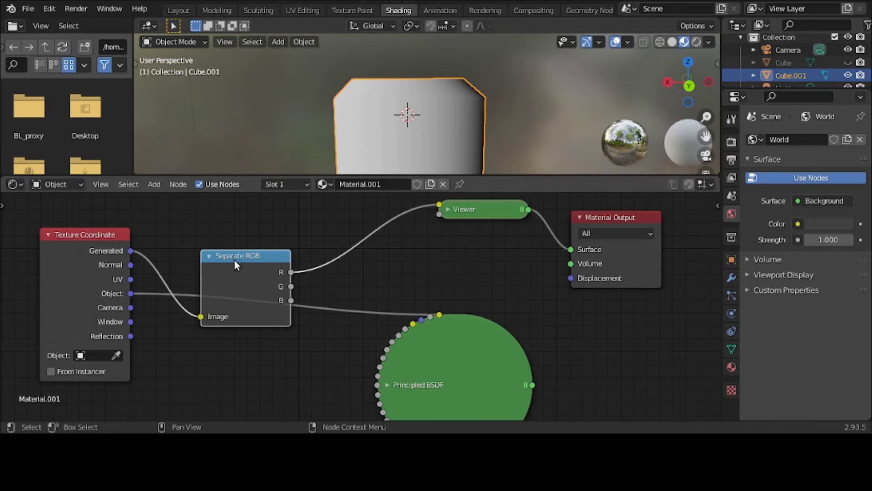
key("m")
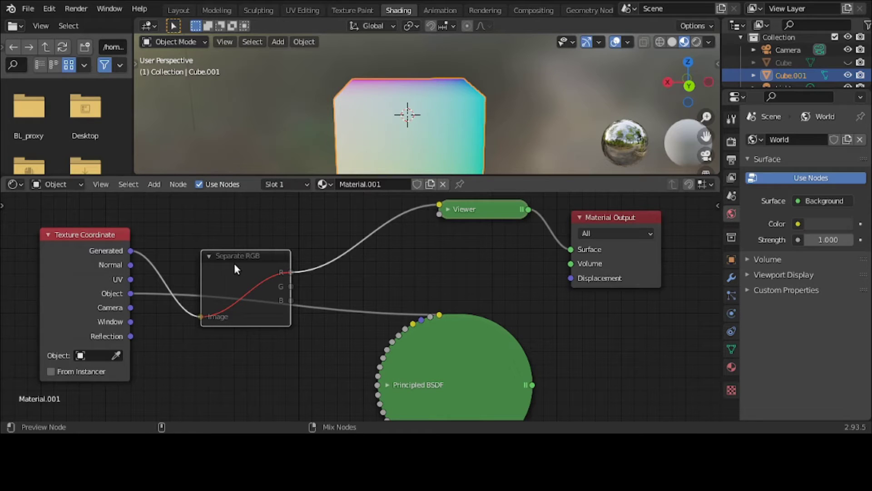
left_click(235, 266, "ctrl+shift")
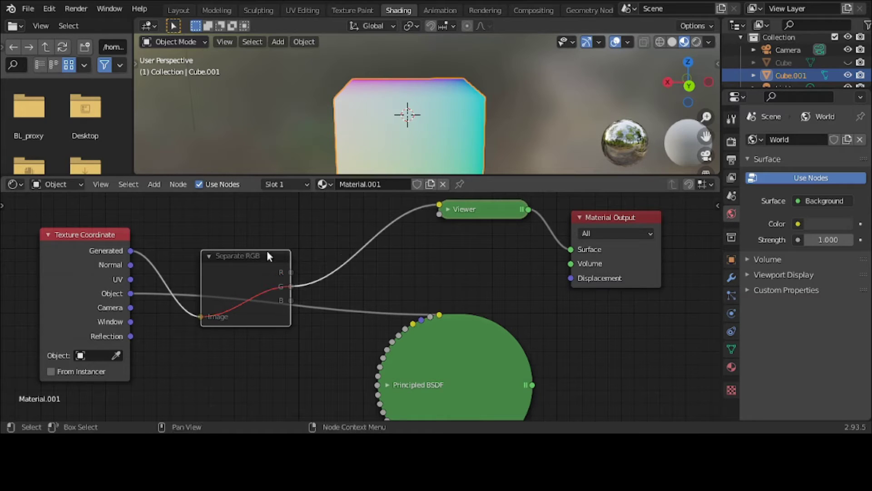
Compare the grey G channel with the Generated colours by toggling Separate RGB's mute while orbiting
scroll(388, 109, "down", 2)
middle_click_drag(388, 109, 394, 127)
middle_click_drag(413, 161, 400, 161)
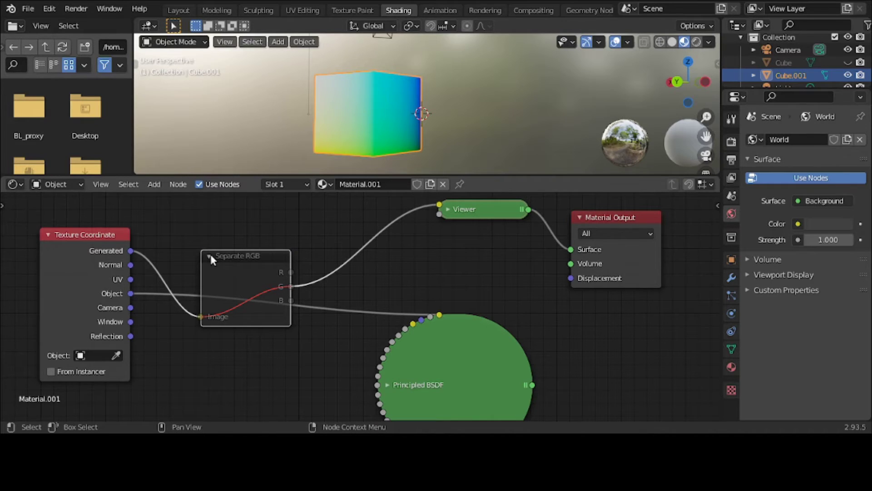
key("m")
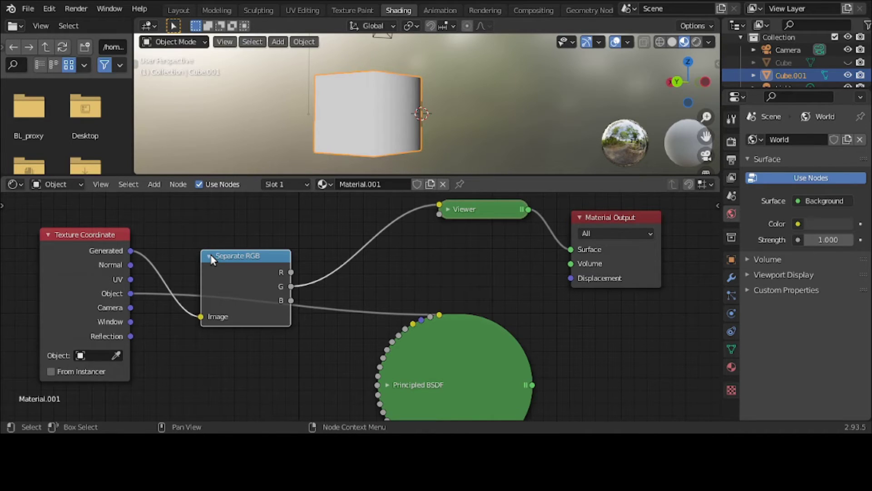
key("m")
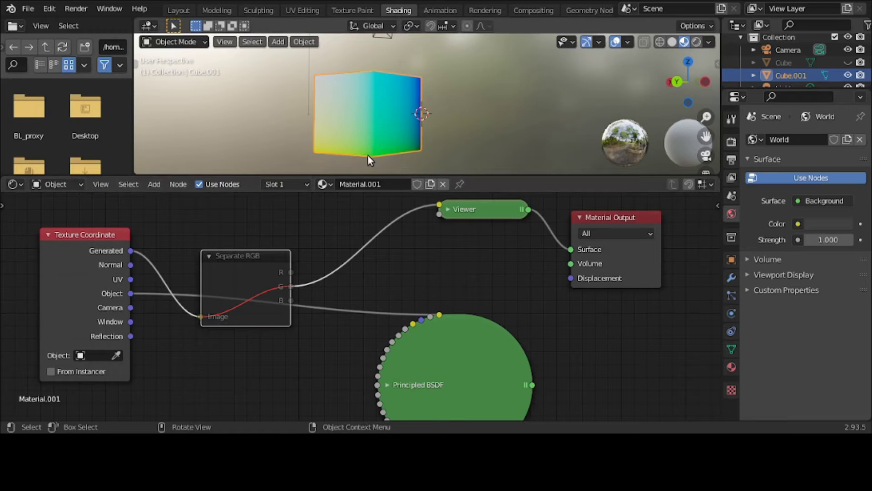
middle_click_drag(367, 154, 225, 48)
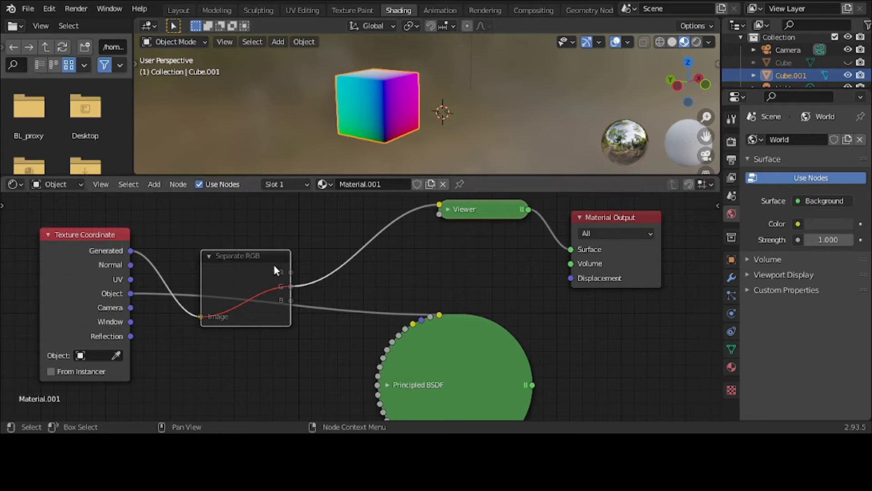
key("m")
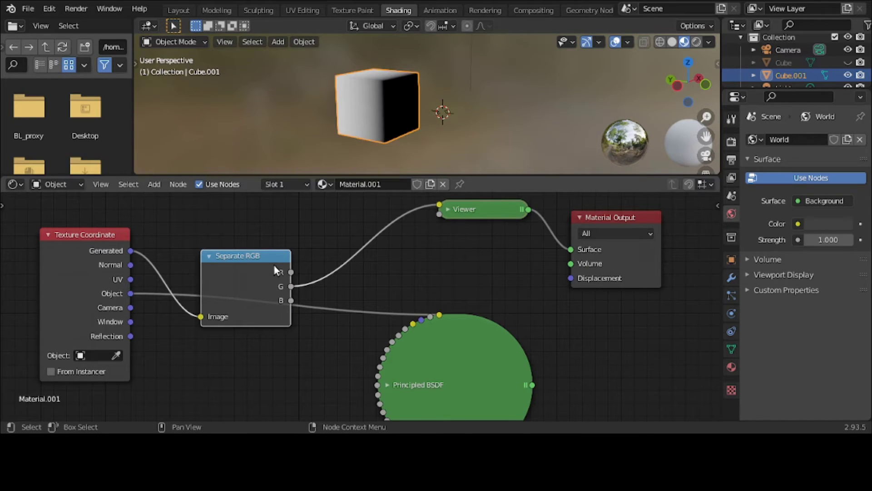
key("m")
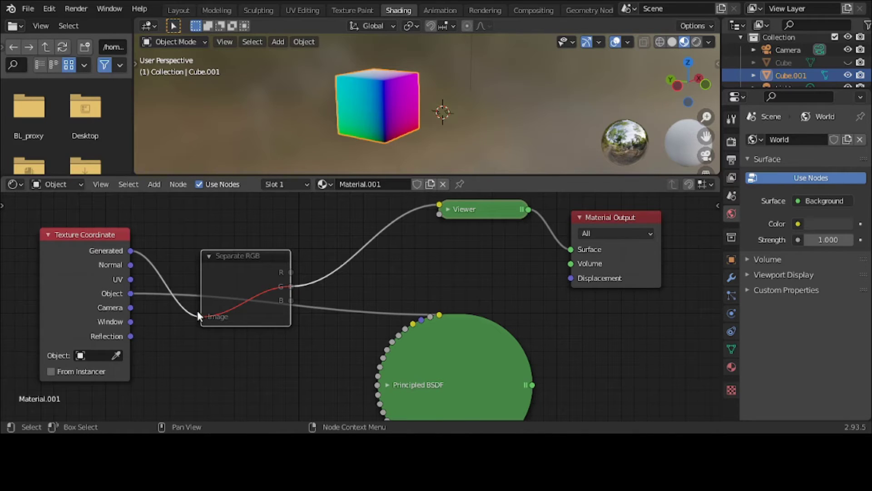
Repeat the G comparison, leave Separate RGB muted, and feed its B output to the Viewer
left_click_drag(205, 309, 222, 287)
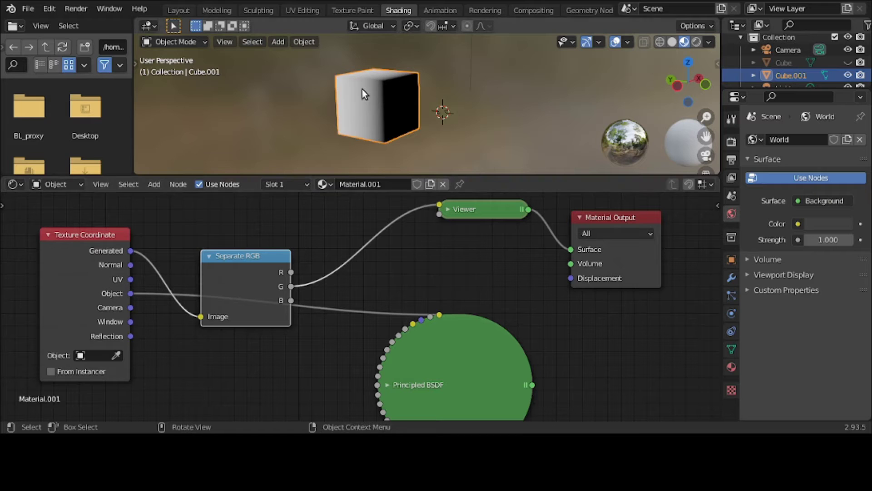
middle_click_drag(362, 89, 458, 96)
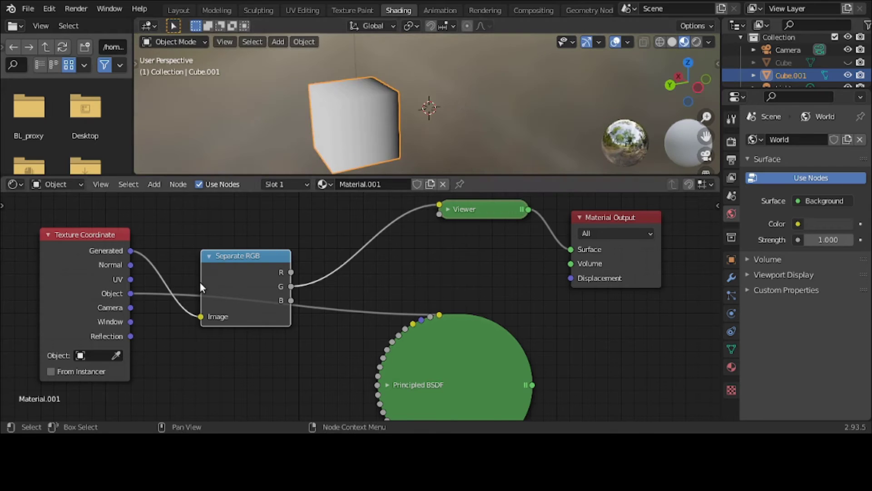
key("m")
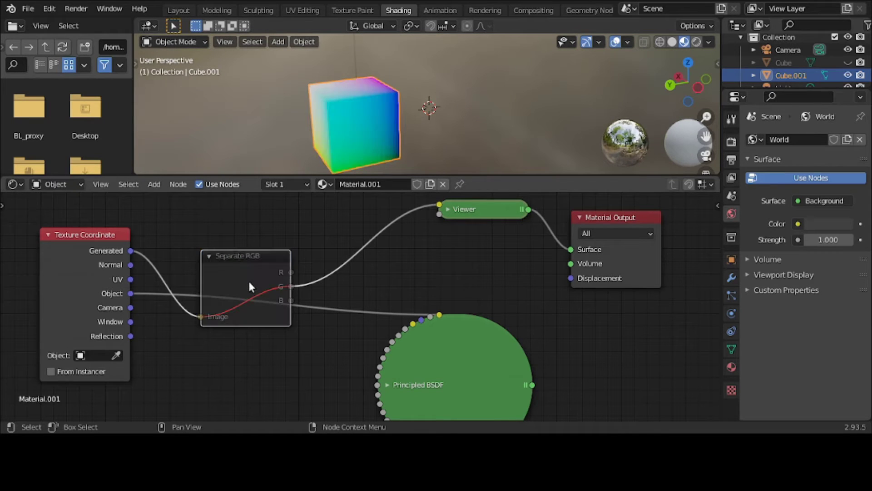
middle_click_drag(384, 140, 386, 129)
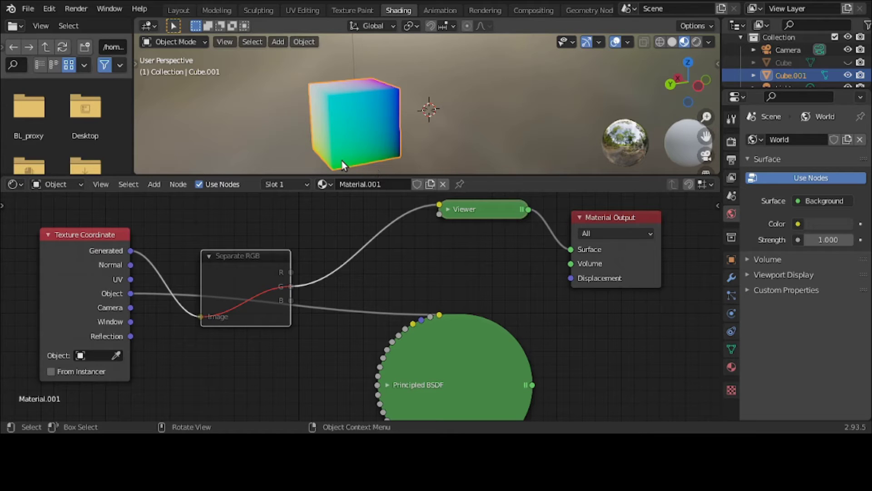
scroll(343, 165, "up", 3)
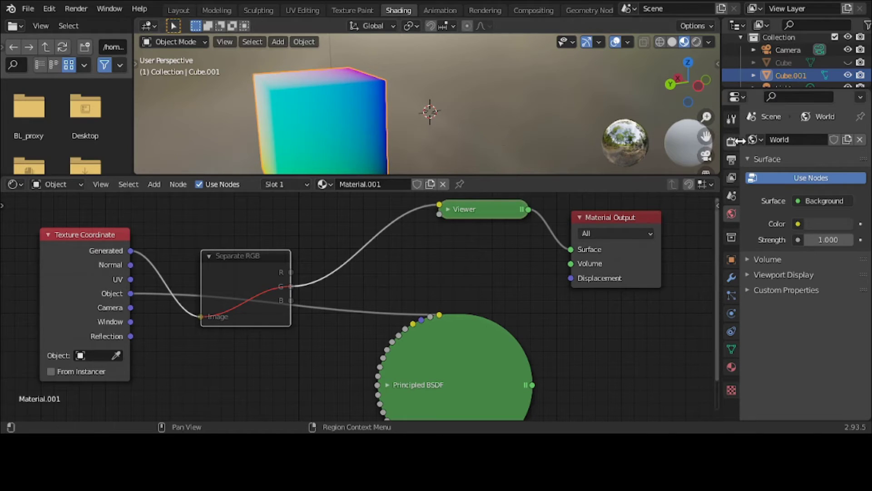
left_click_drag(706, 136, 705, 100)
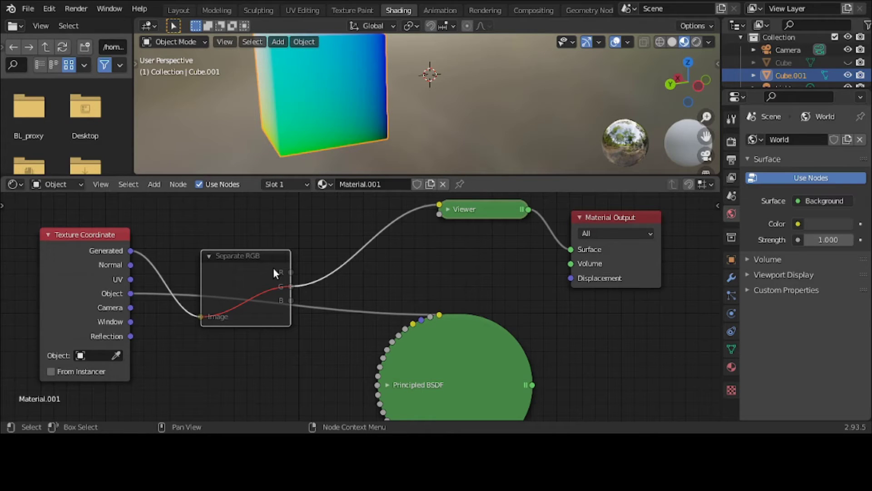
key("m")
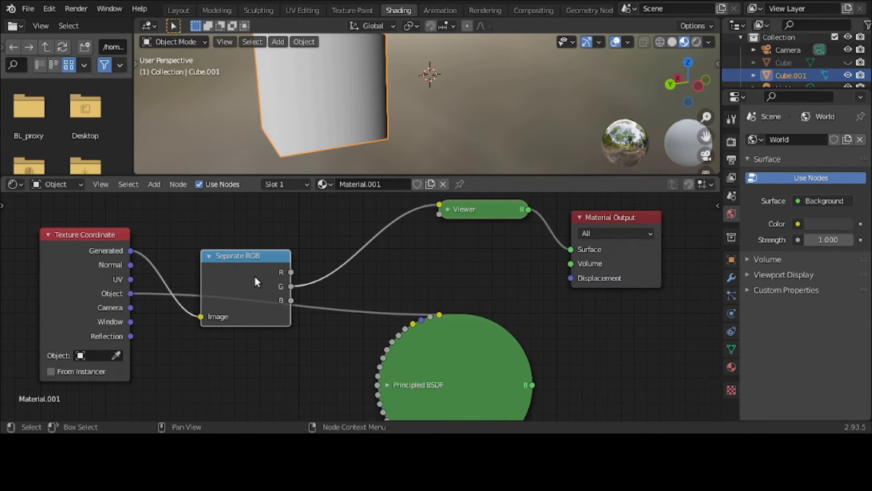
key("m")
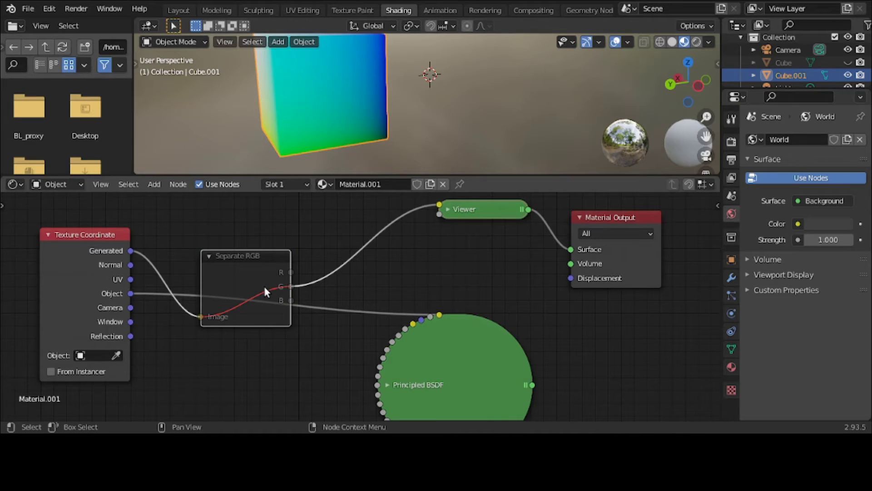
left_click(265, 288, "ctrl+shift")
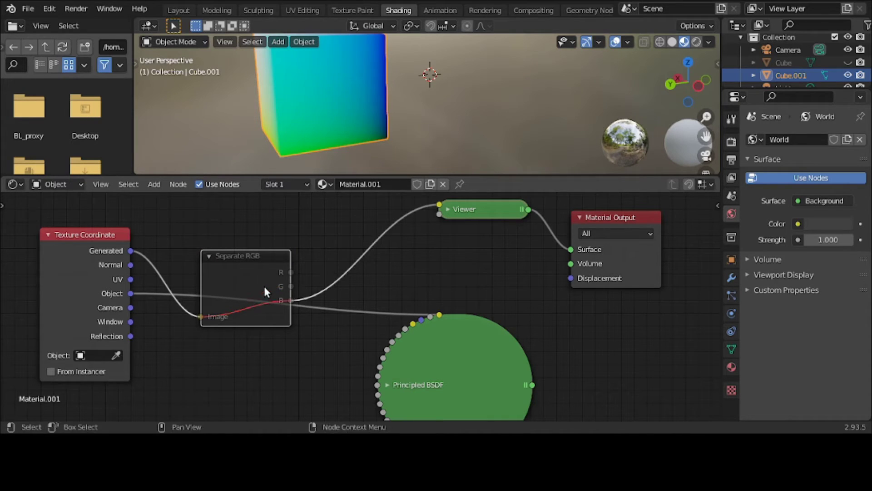
Compare the greyscale B channel against raw coordinates by toggling mute, then heighten the 3D view
middle_click_drag(353, 152, 243, 146)
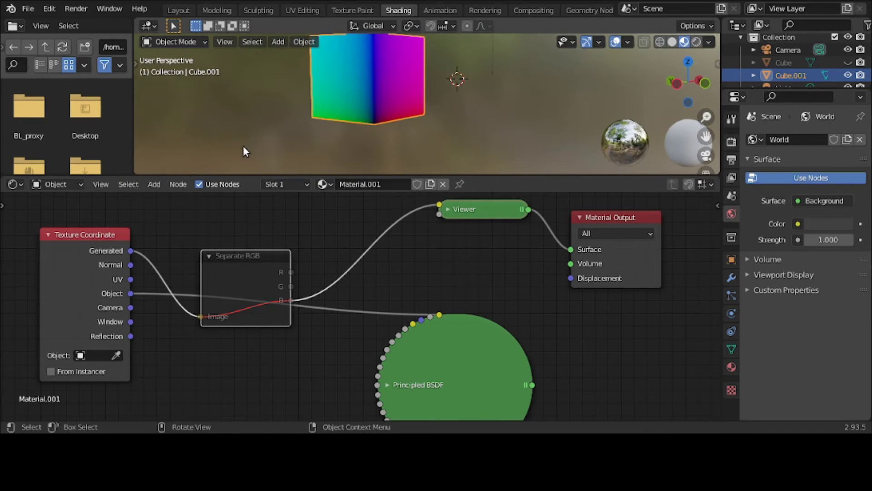
key("m")
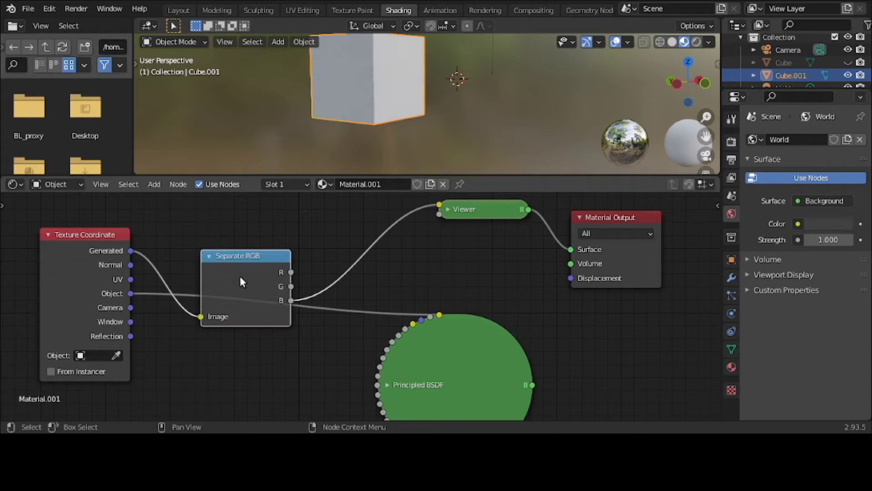
middle_click_drag(302, 73, 357, 144)
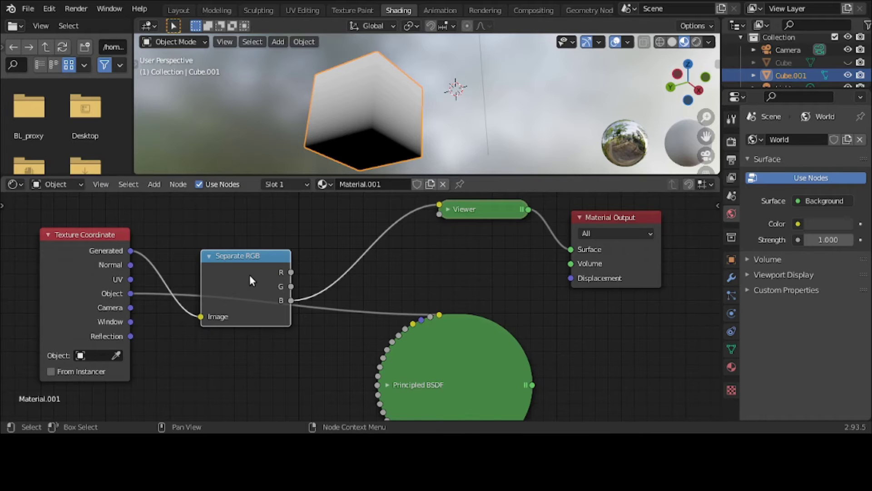
key("m")
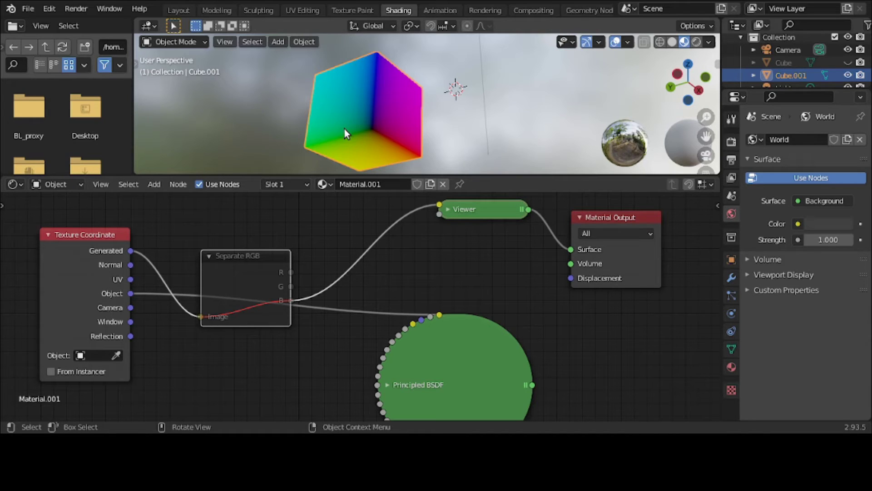
left_click(250, 263)
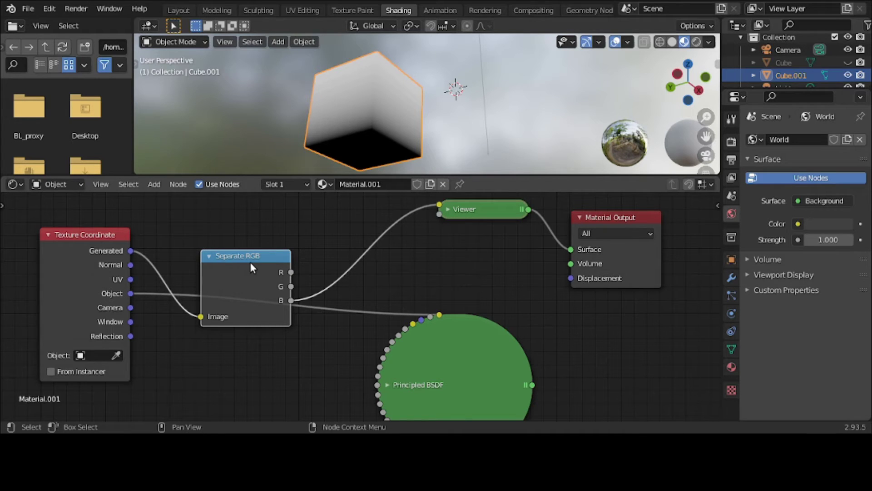
key("m")
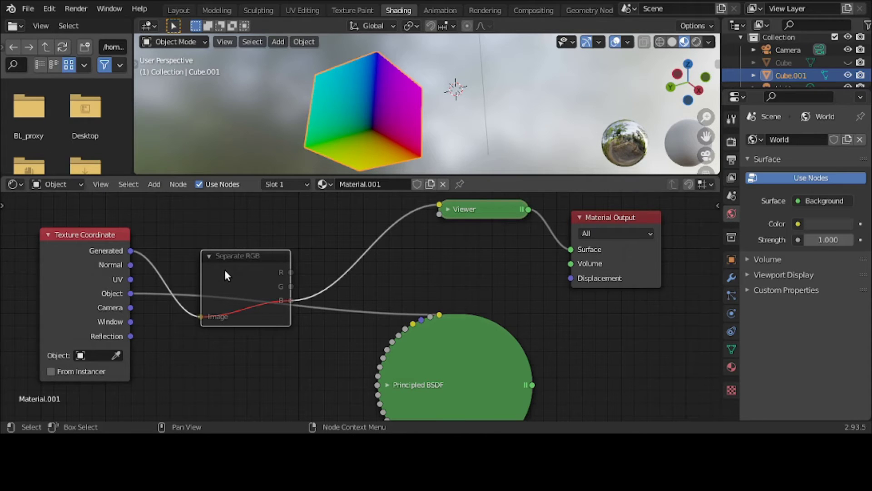
left_click(229, 287)
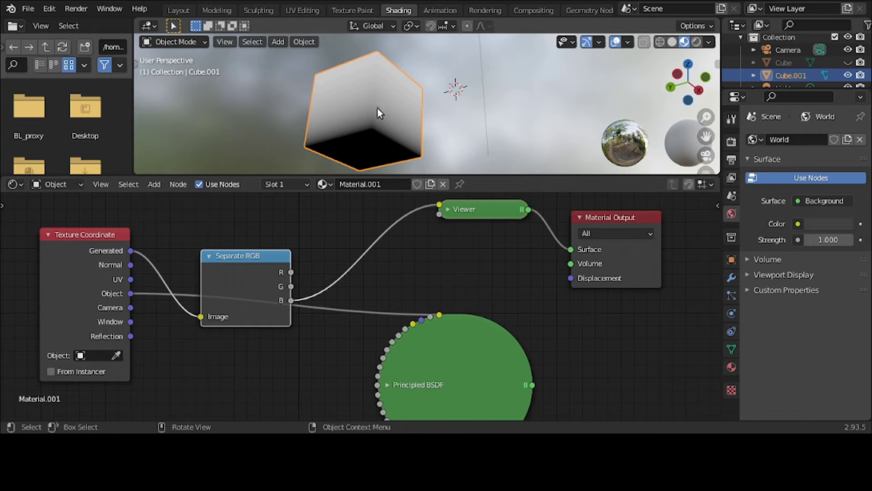
left_click_drag(392, 175, 393, 223)
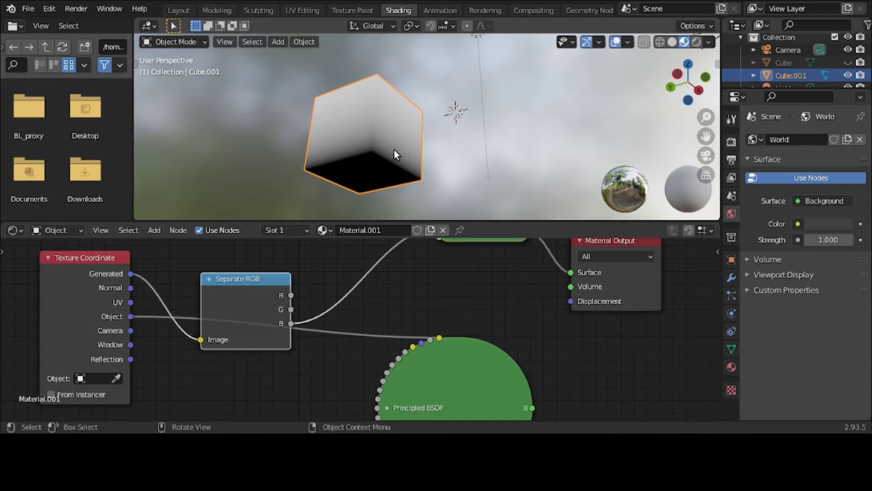
Hide greyscale Cube.001, reveal the Magic Texture Cube, frame it and select it to show its material
key("alt+h")
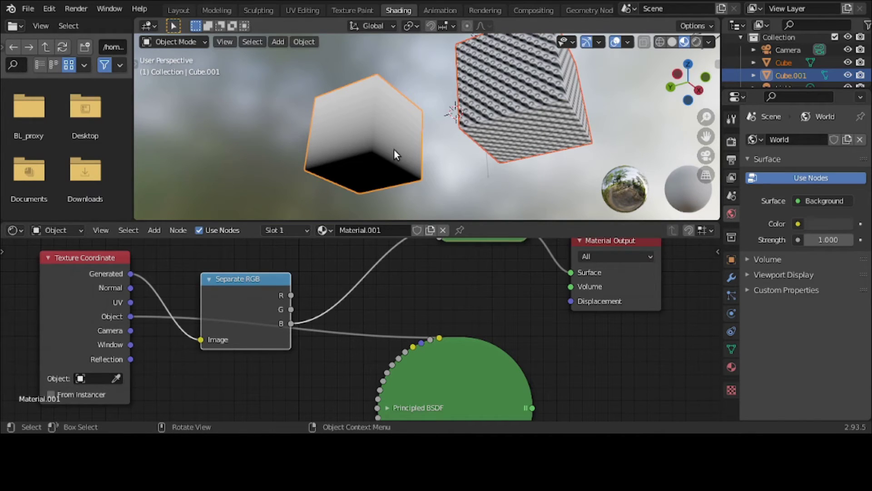
key("h")
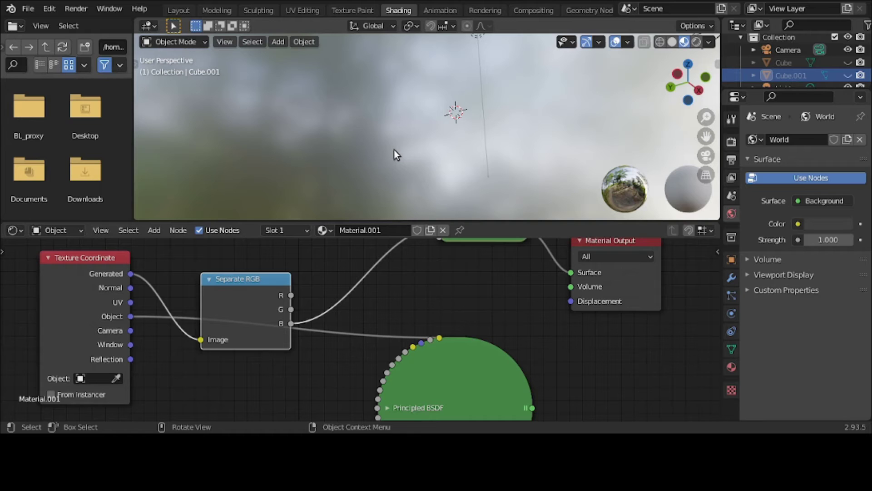
key("alt+h")
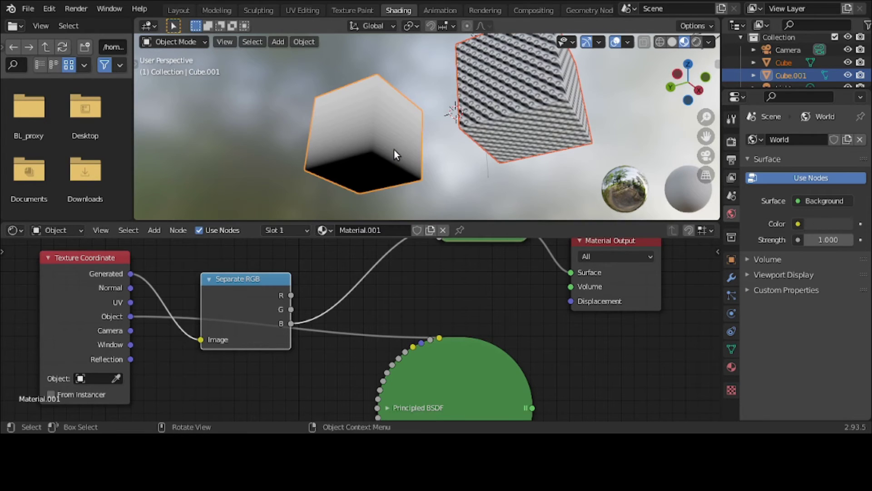
left_click(393, 149)
key("h")
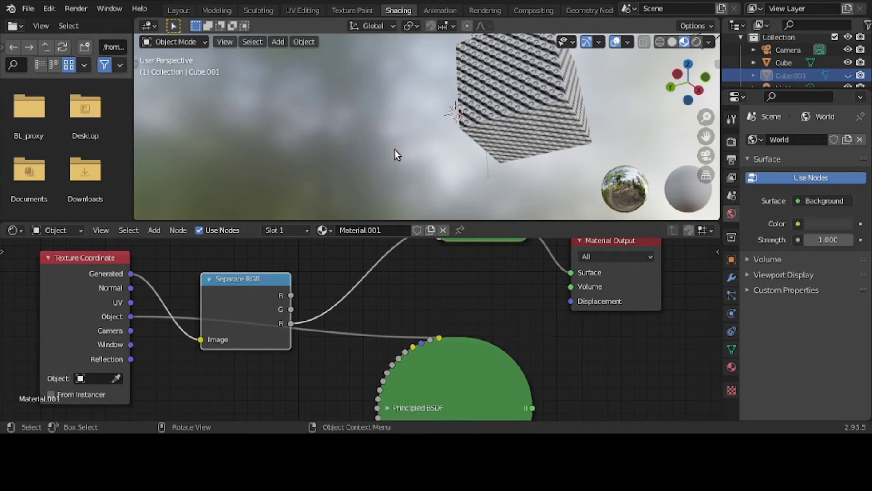
middle_click_drag(465, 68, 440, 124)
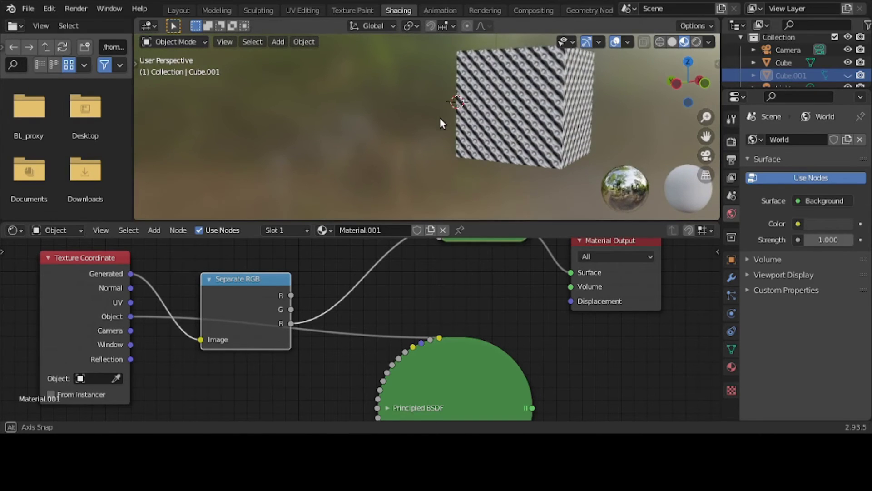
scroll(440, 123, "up", 3)
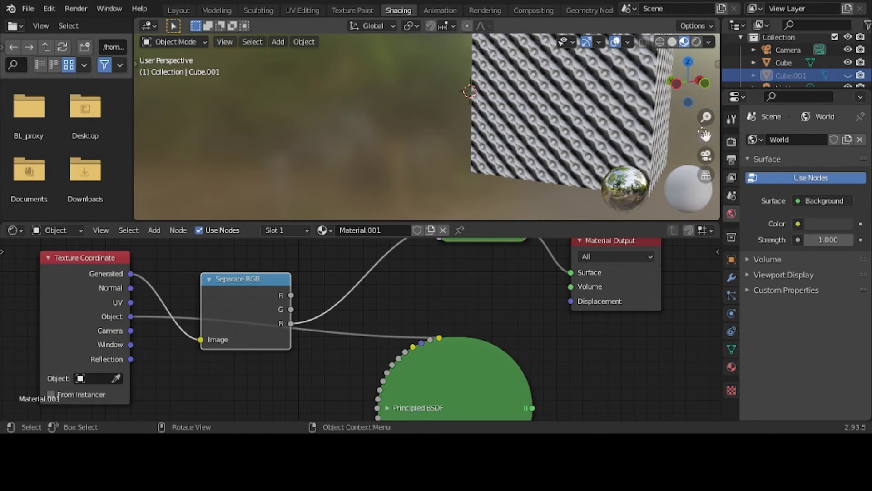
left_click_drag(706, 137, 545, 165)
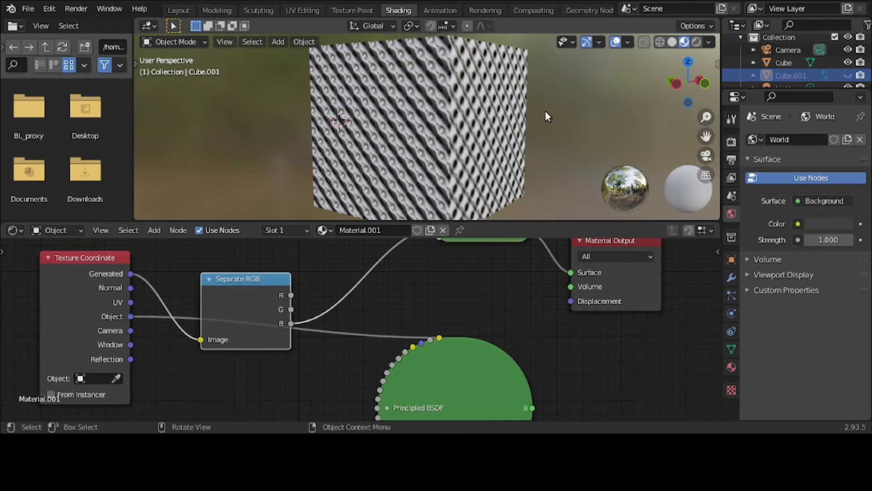
scroll(546, 114, "up", 1)
scroll(550, 117, "up", 2)
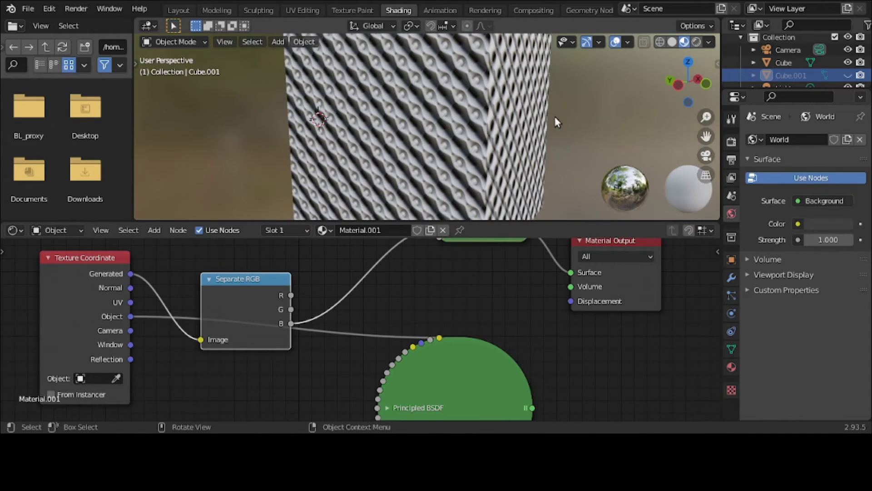
left_click(422, 97)
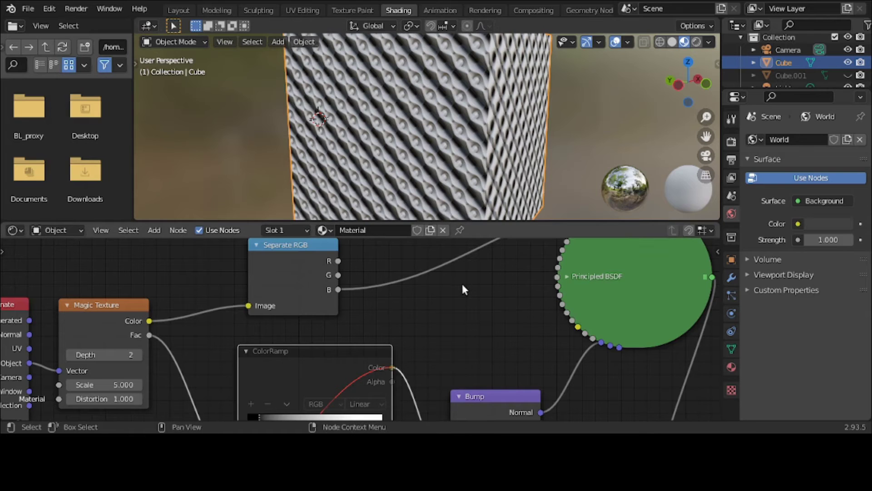
Raise Separate RGB and ColorRamp, then collapse Bump and place it beside ColorRamp
scroll(461, 282, "down", 1)
scroll(462, 286, "down", 2)
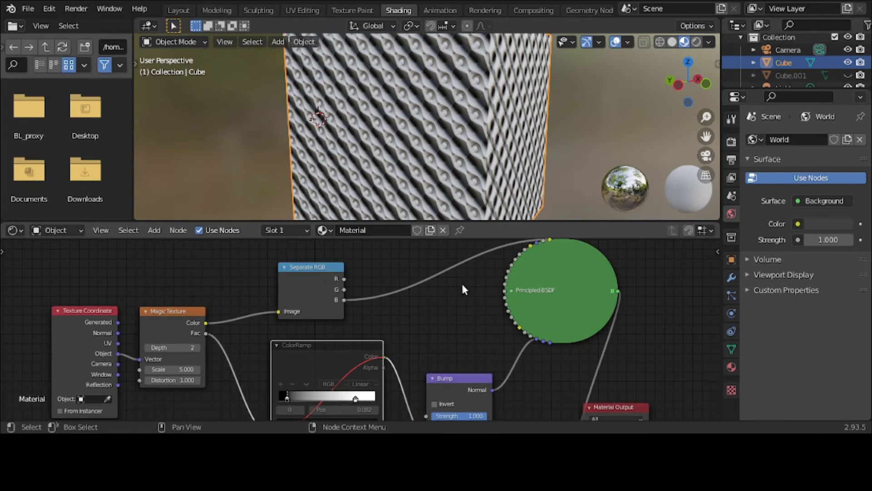
left_click_drag(317, 267, 317, 257)
left_click_drag(307, 342, 301, 317)
left_click(432, 377)
left_click_drag(433, 376, 417, 324)
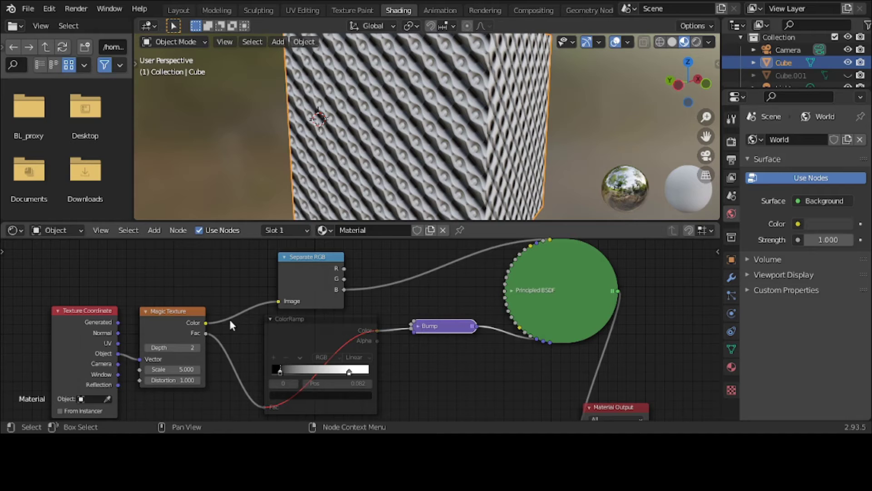
Collapse ColorRamp, Separate RGB, Magic Texture, Texture Coordinate and Material Output, raising Material Output
left_click(270, 319)
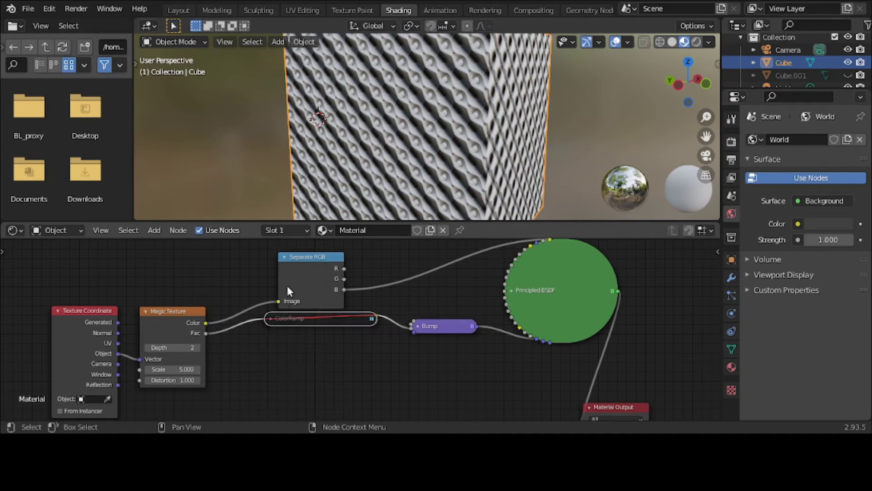
left_click(283, 257)
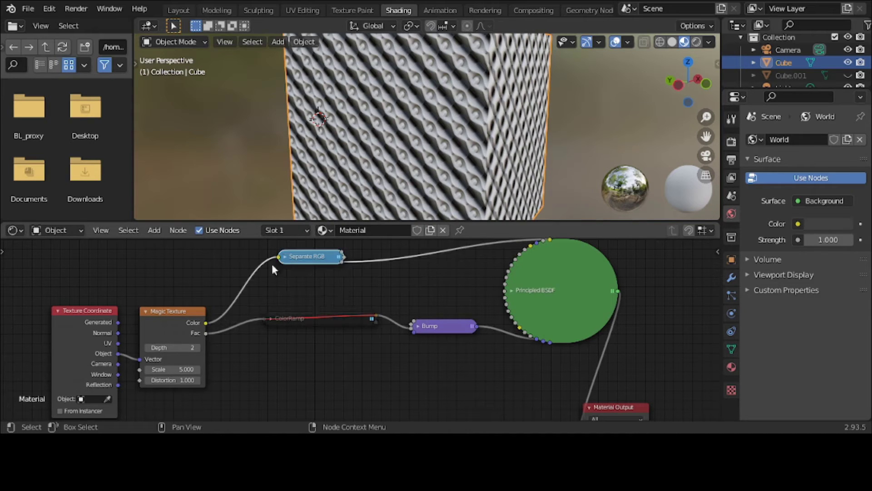
left_click(148, 319)
left_click(146, 312)
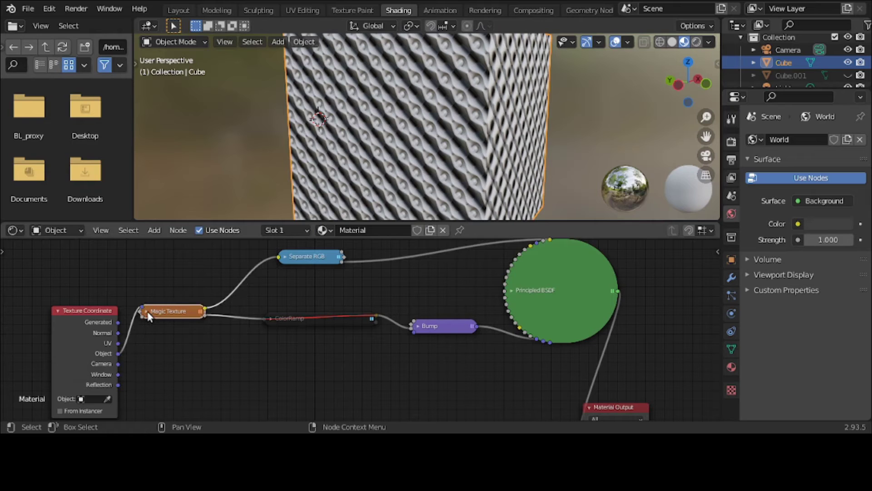
left_click(58, 311)
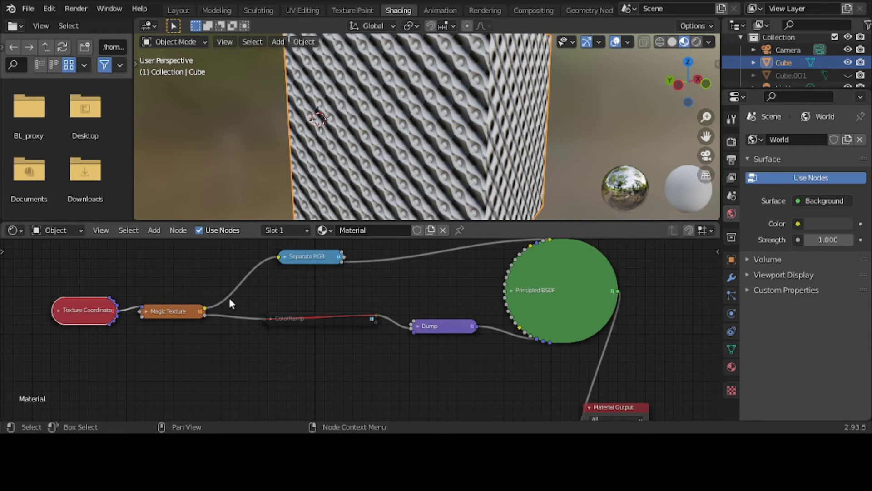
left_click_drag(636, 405, 651, 330)
left_click(619, 327)
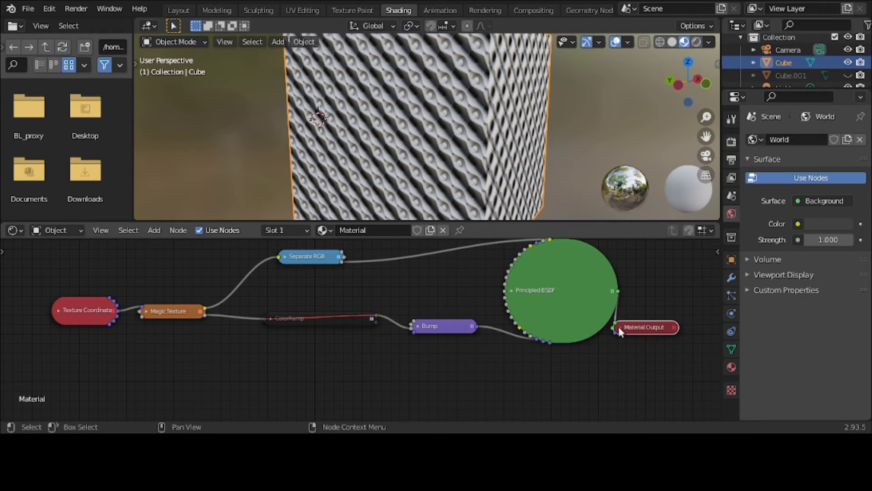
Arrange Principled BSDF, Material Output, Magic Texture and Texture Coordinate into a neat left-to-right chain
scroll(399, 337, "up", 2)
middle_click_drag(400, 337, 402, 392)
left_click_drag(583, 311, 544, 299)
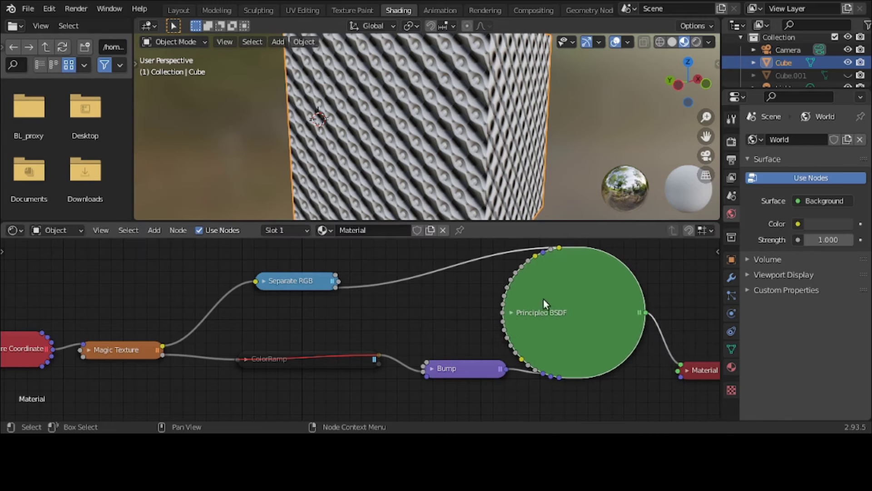
left_click_drag(697, 373, 659, 378)
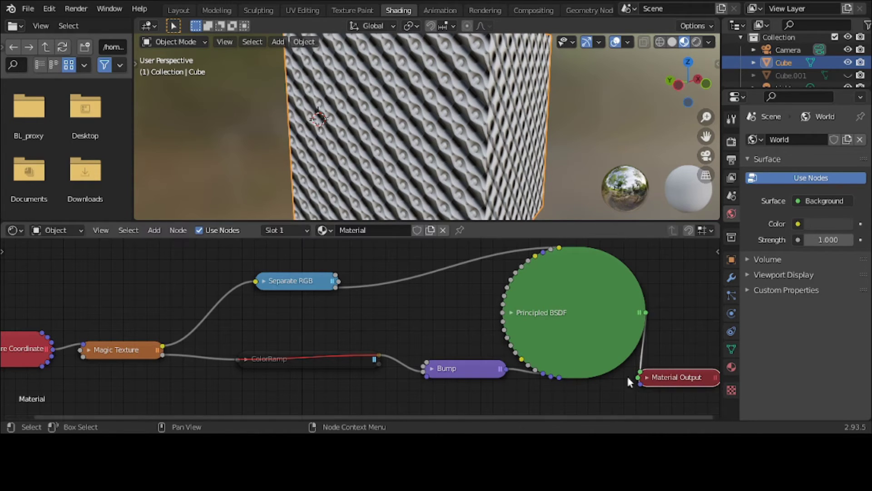
left_click(89, 349)
left_click_drag(91, 349, 154, 326)
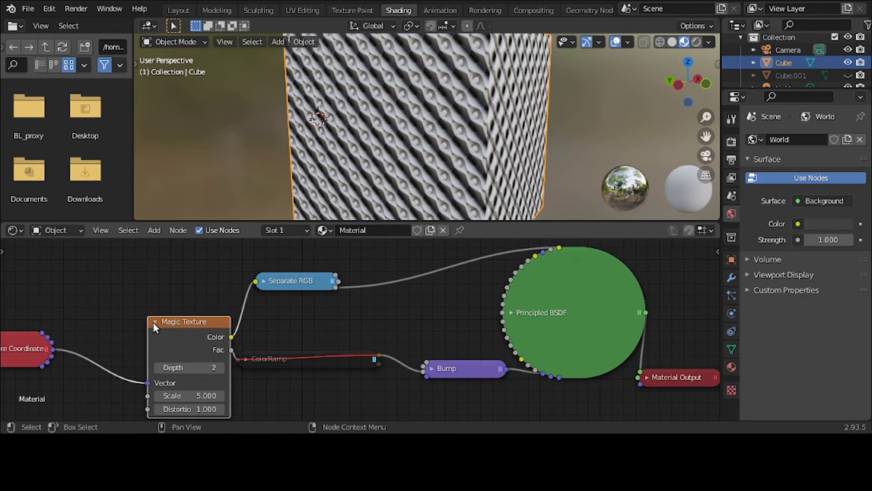
left_click(154, 323)
left_click_drag(27, 349, 93, 291)
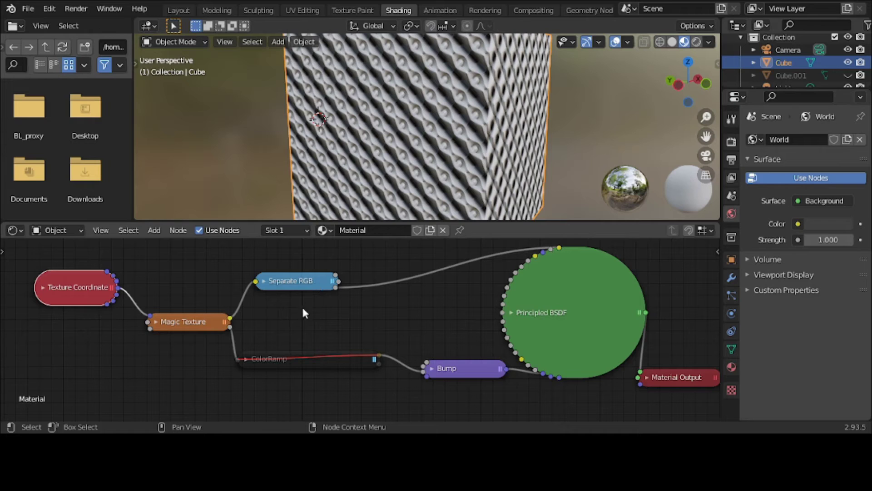
left_click(300, 361)
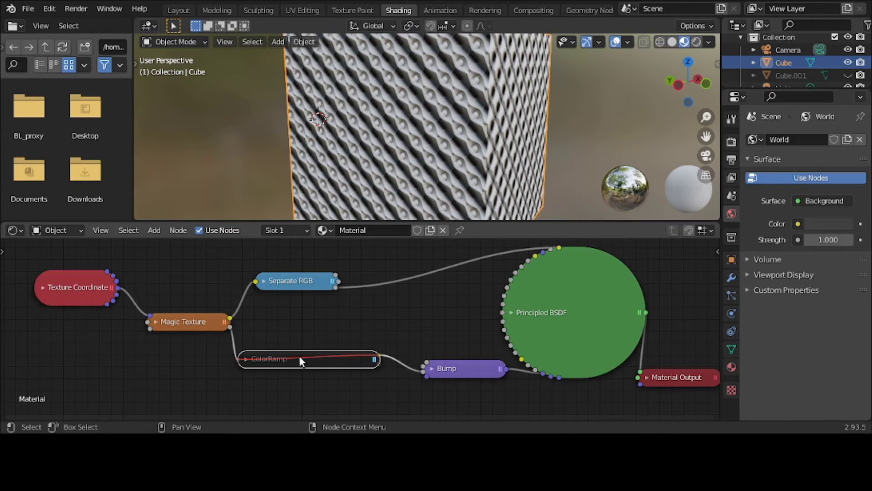
key("m")
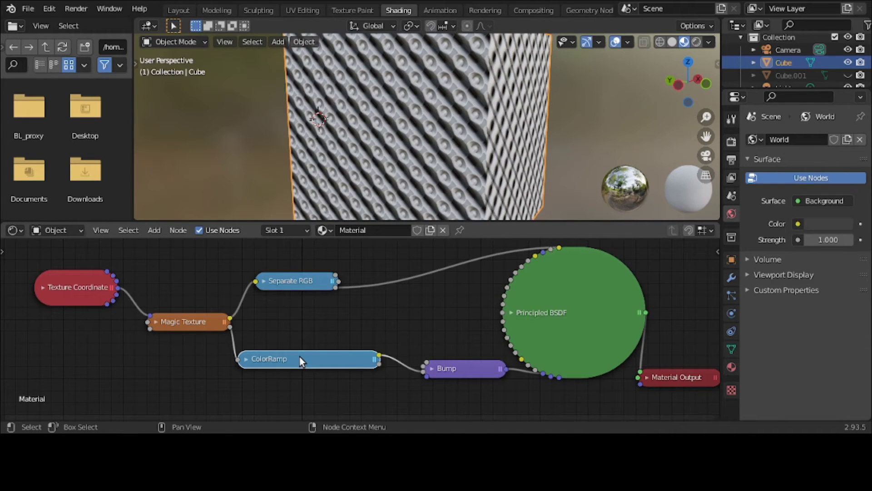
key("m")
left_click(300, 281)
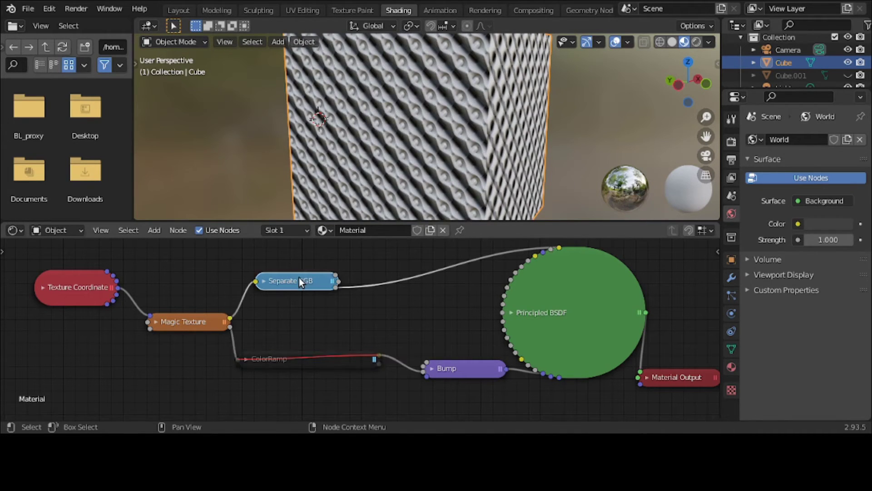
key("m")
key("m")
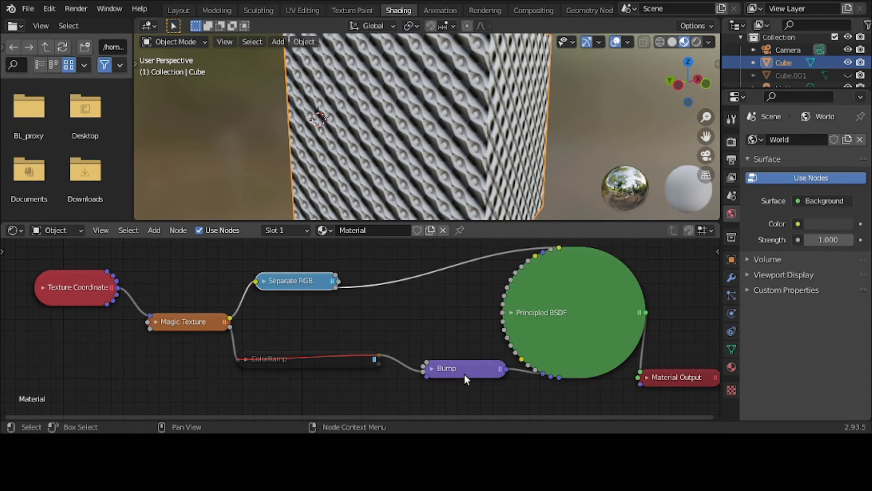
Mute the Separate RGB node so the cube shows the raw texture colours
scroll(418, 170, "up", 5)
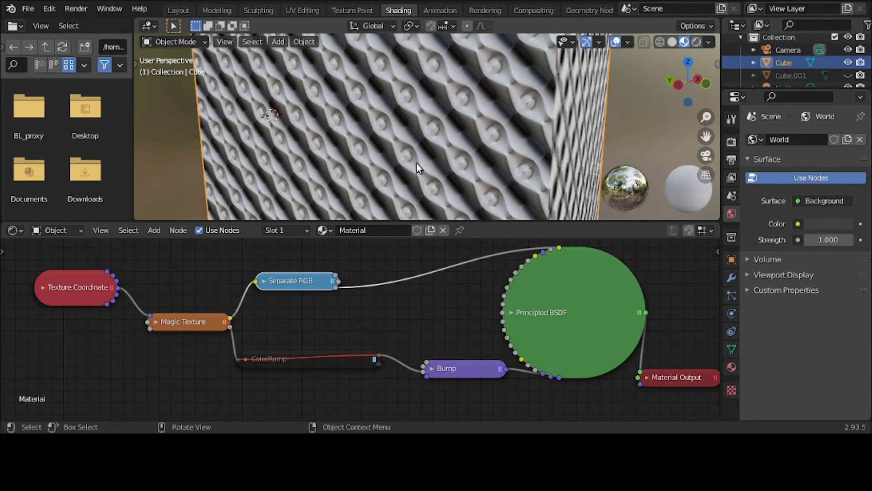
scroll(416, 163, "down", 2)
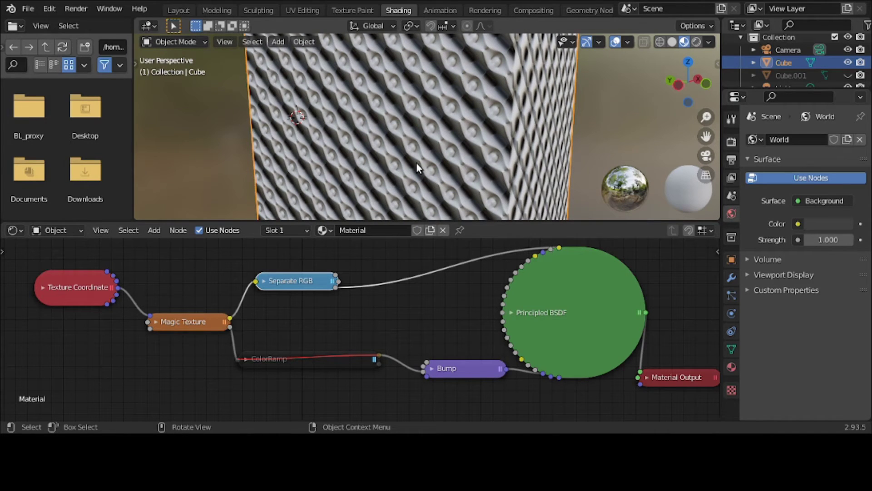
mouse_move(442, 126)
middle_mouse_down()
mouse_move(417, 128)
mouse_move(440, 124)
middle_mouse_up()
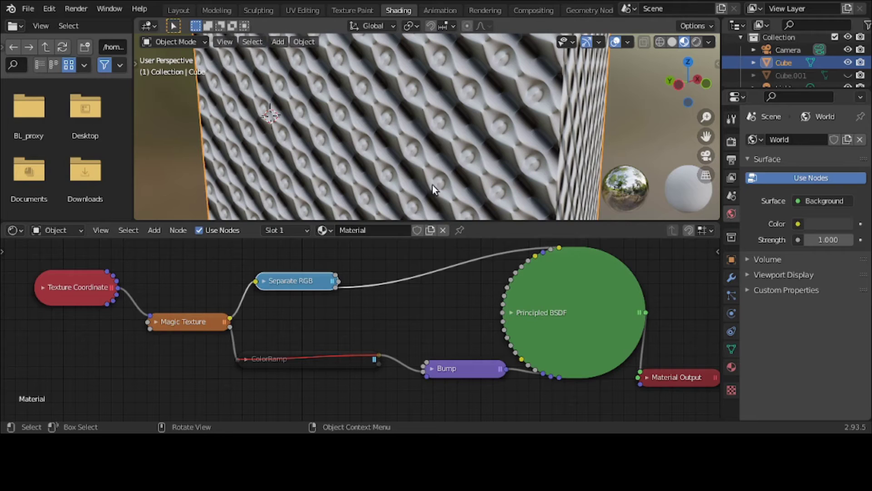
left_click(294, 281)
key("m")
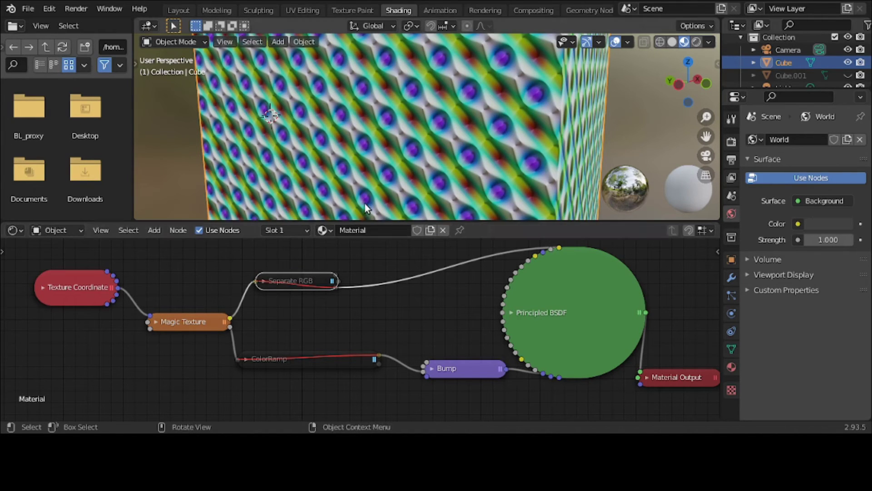
Expand Separate RGB, move it up, and preview its R output through a new Viewer node
left_click(263, 282)
left_click_drag(277, 277, 279, 255)
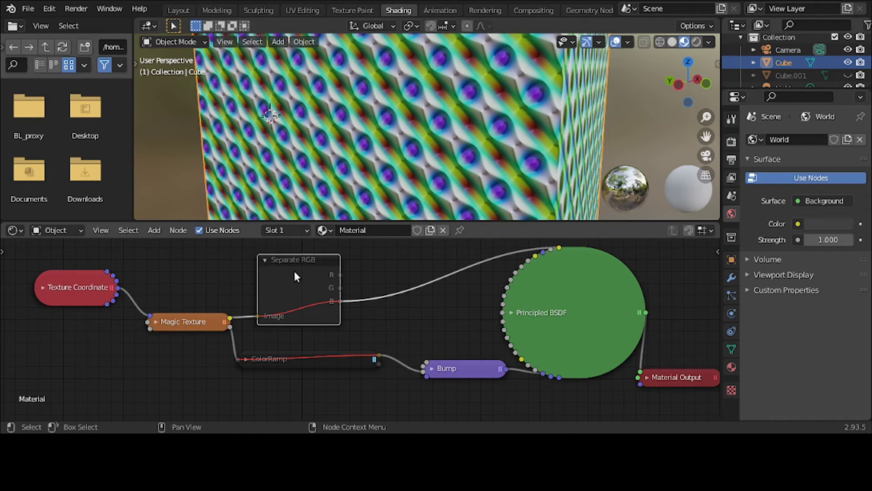
left_click(293, 271, "ctrl+shift")
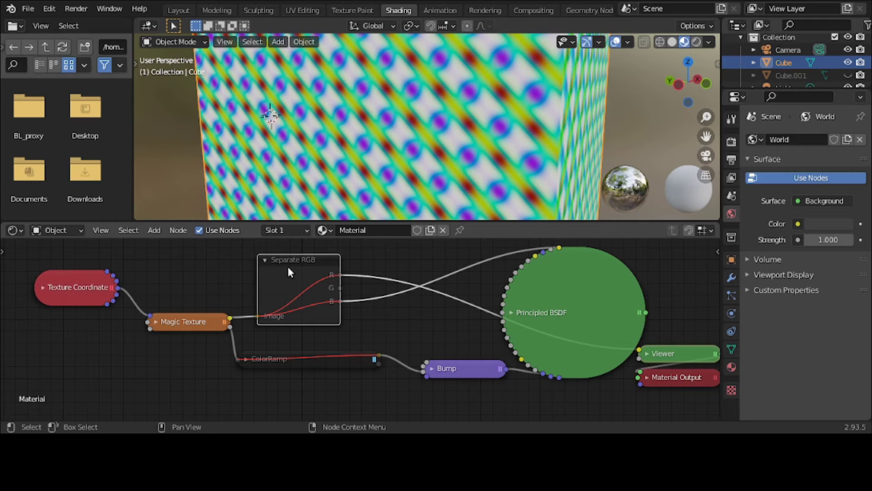
Toggle mute on Separate RGB to compare the R channel with the raw colours, leaving it muted
key("m")
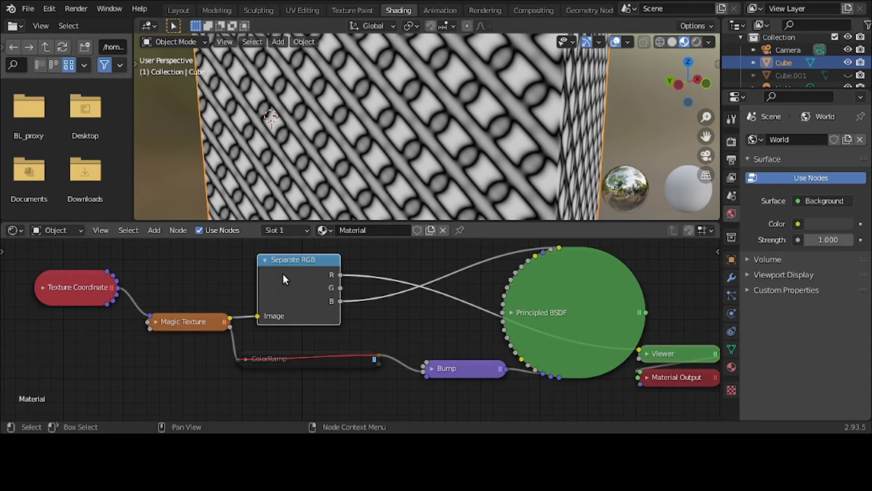
key("m")
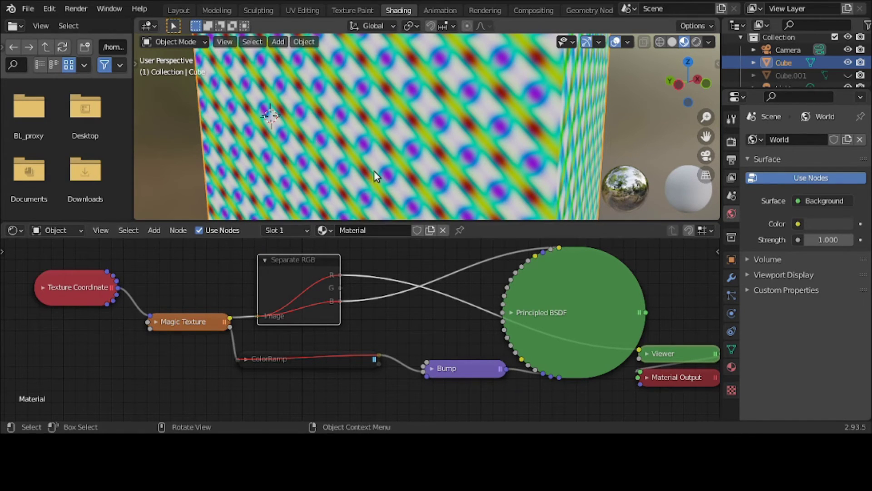
key("m")
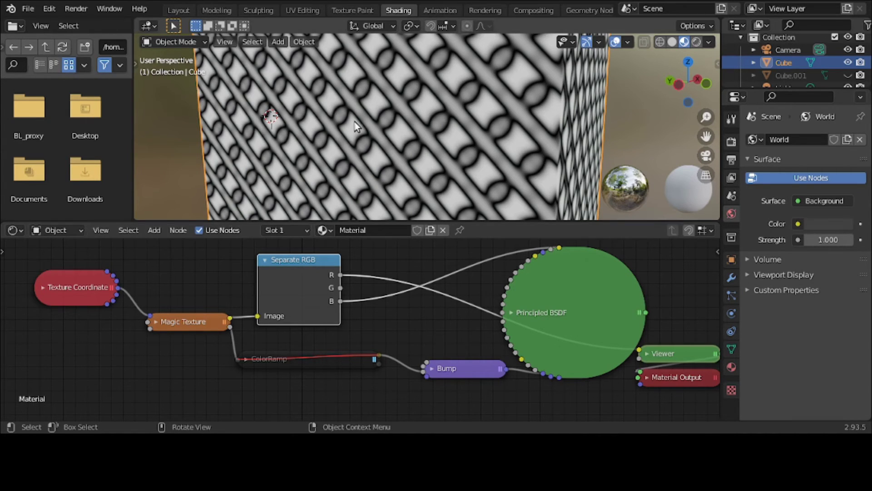
scroll(350, 121, "down", 3)
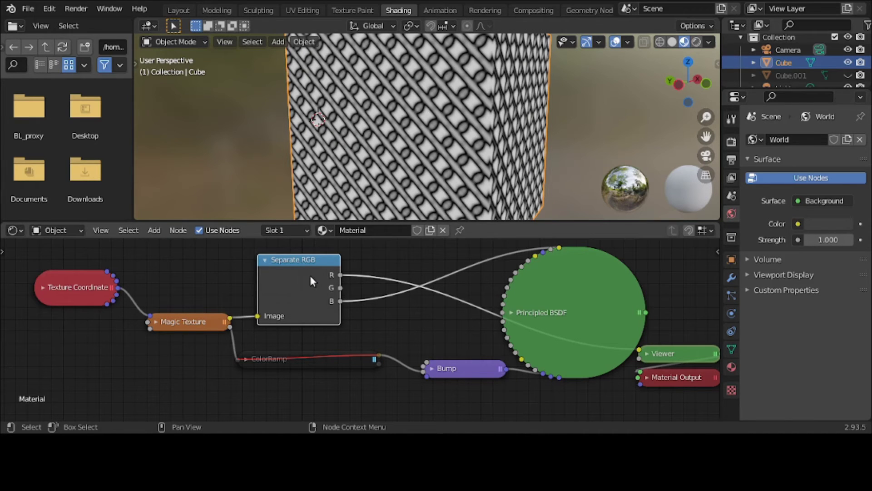
key("m")
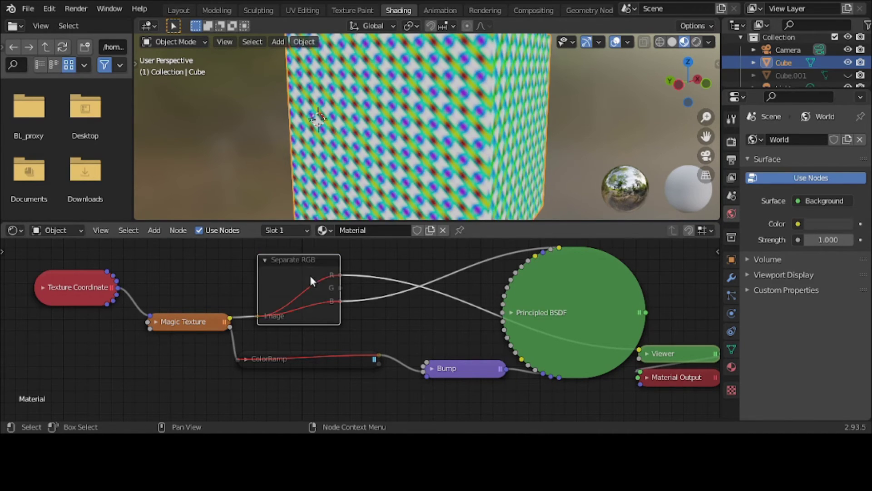
Unmute the ColorRamp and Separate RGB nodes to get the greyscale bumped preview
left_click(294, 357)
key("m")
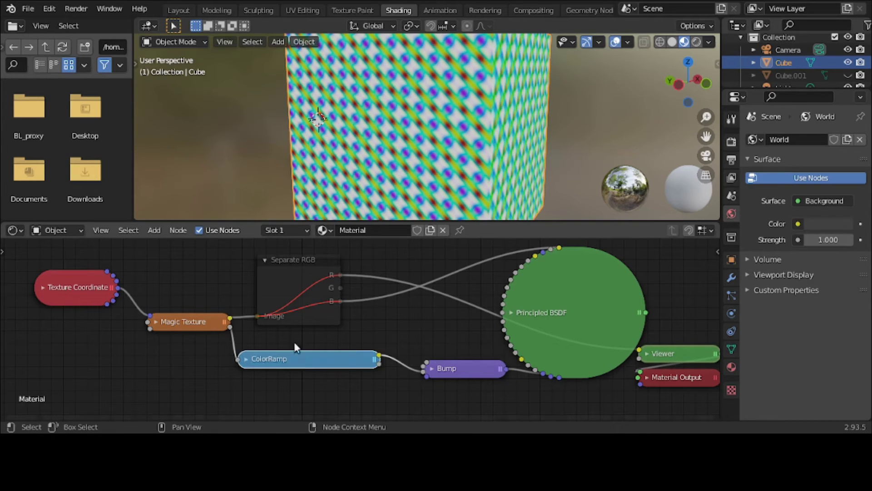
left_click(298, 276)
key("m")
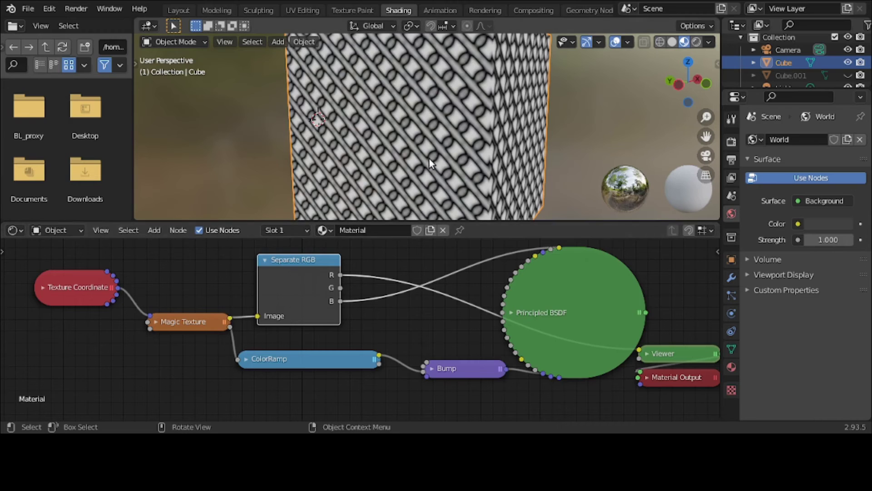
middle_click_drag(429, 157, 366, 171)
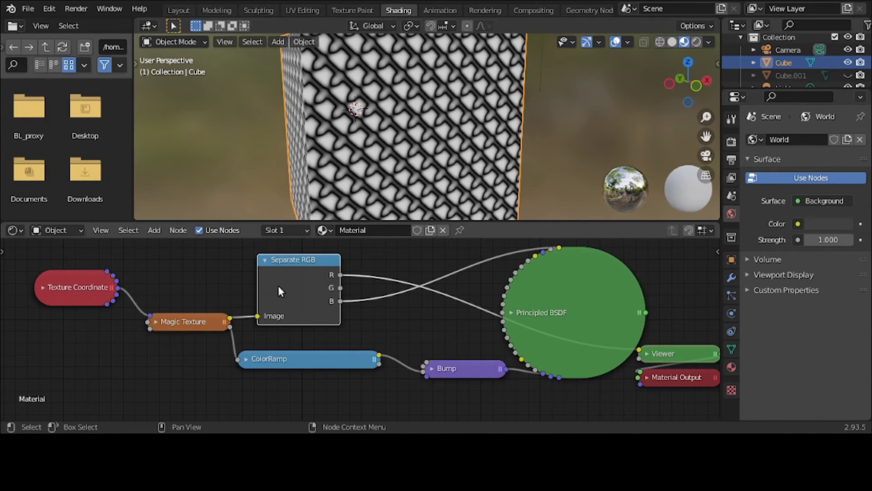
Compare Separate RGB and ColorRamp muting, then undo to remove the Viewer preview
key("m")
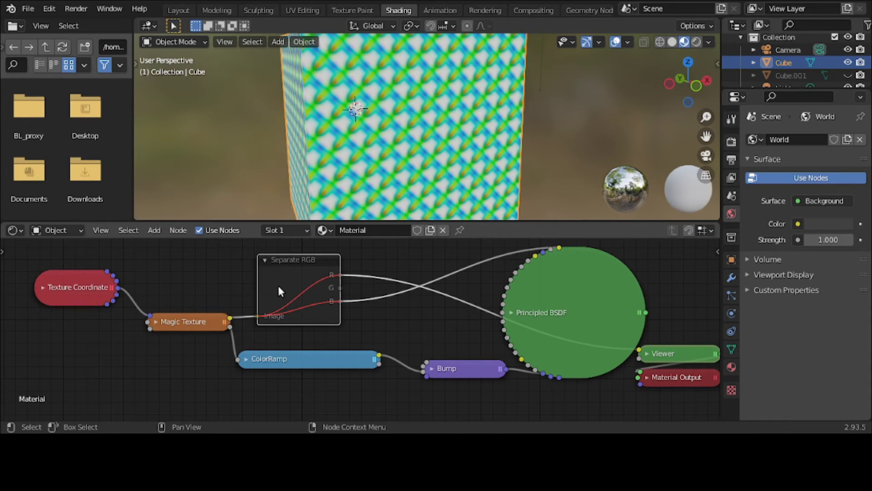
key("m")
key("m")
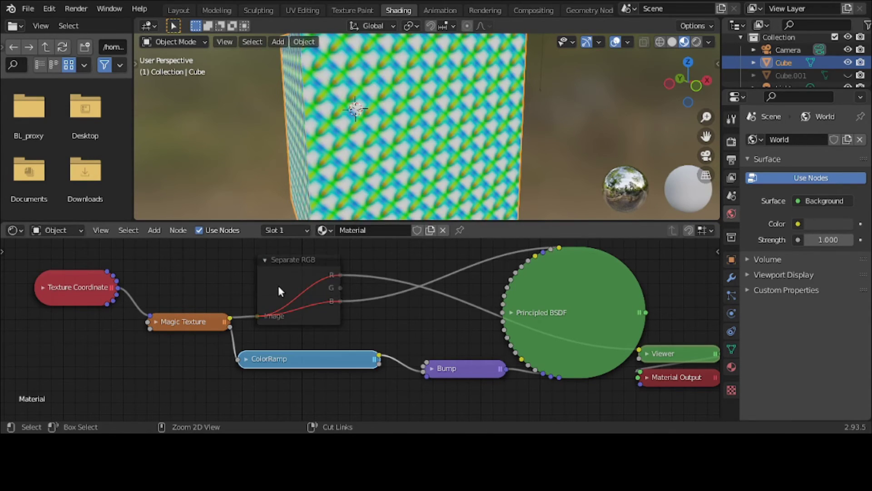
key("m")
left_click(279, 291)
key("m")
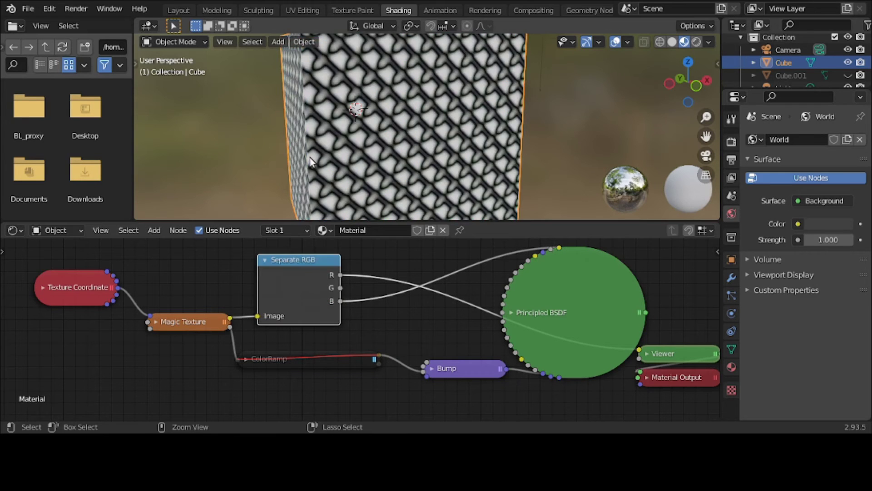
key("m")
key("m")
key("m")
key("ctrl+z")
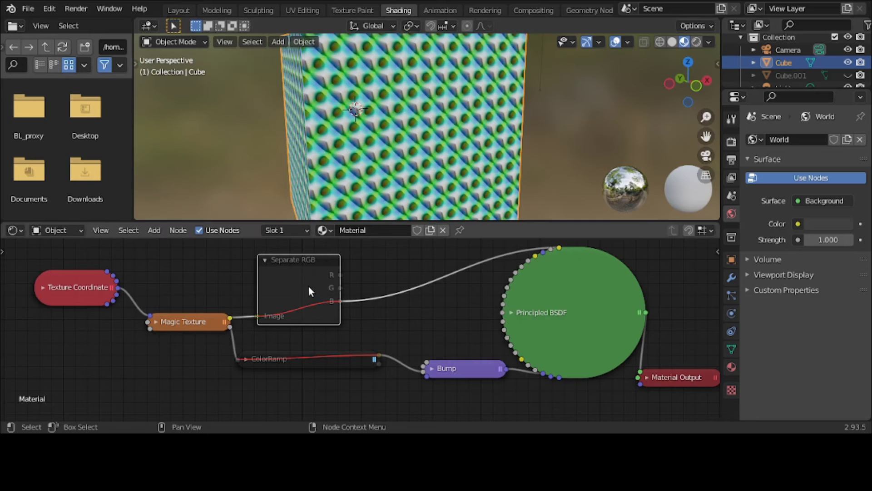
Zoom and orbit onto the cube face, then mute Separate RGB to show the rainbow Magic Texture
key("m")
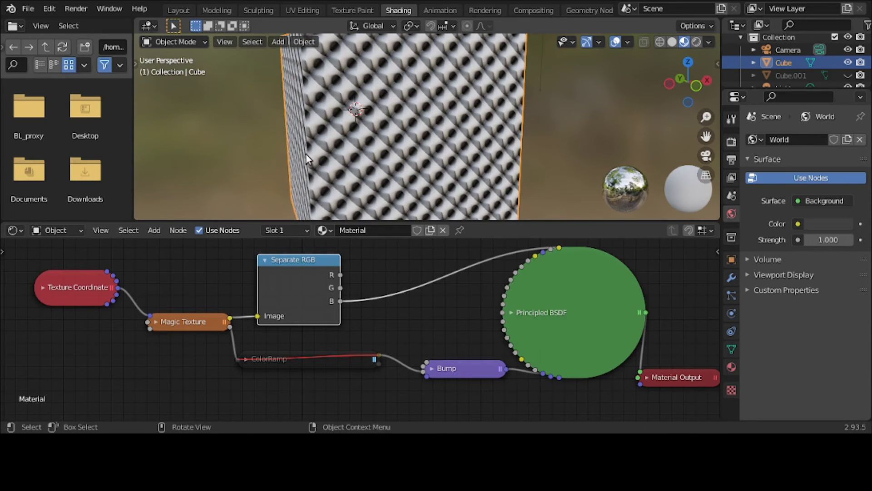
middle_click_drag(306, 154, 342, 163)
scroll(343, 165, "up", 3)
scroll(343, 167, "up", 2)
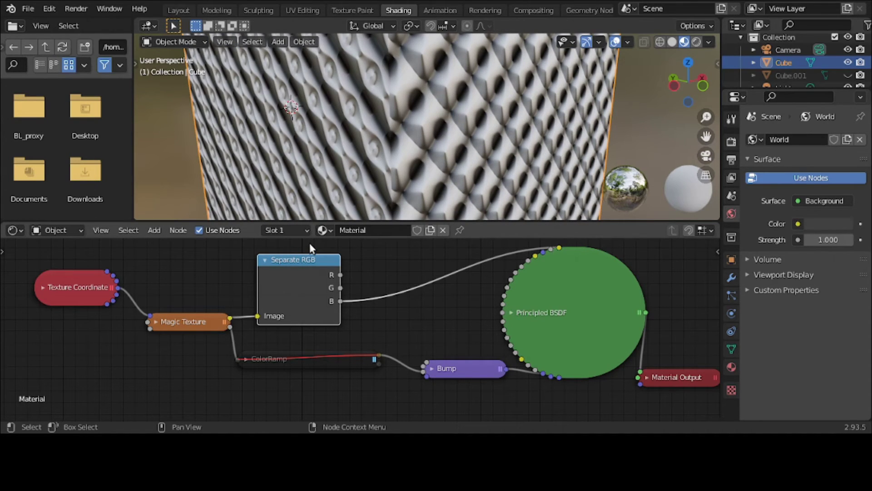
middle_click_drag(358, 130, 403, 129)
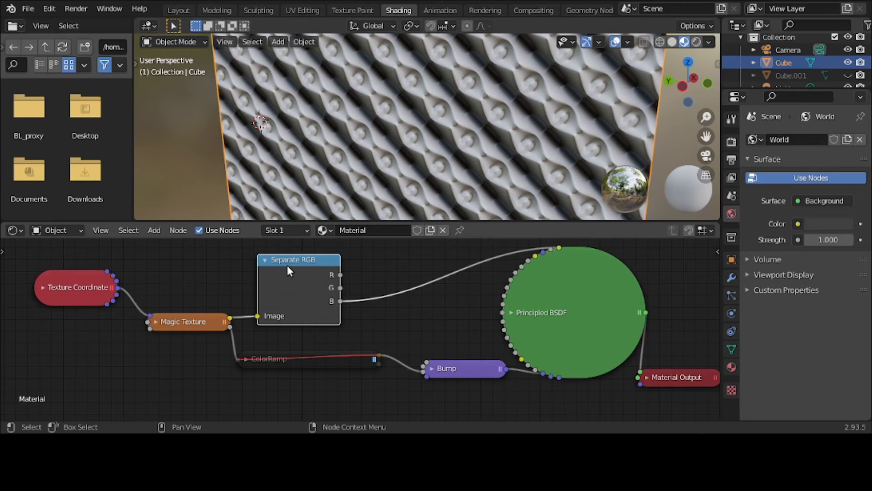
key("m")
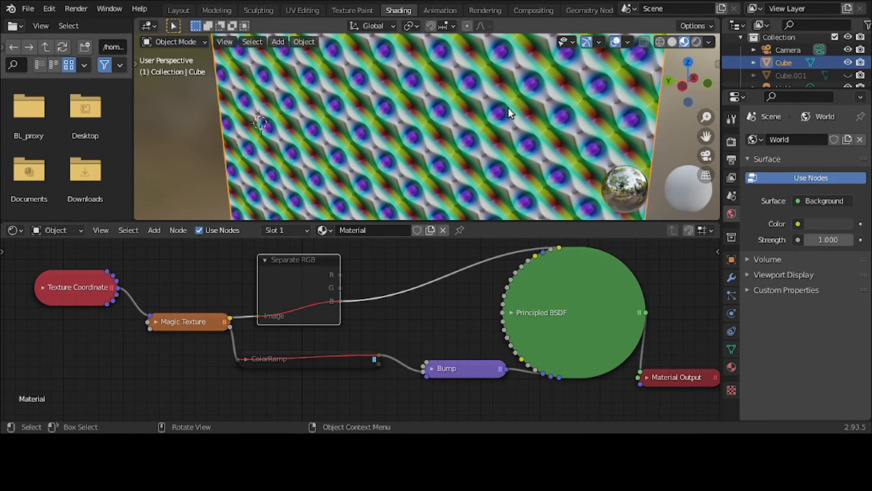
Add a Viewer node previewing Separate RGB's R output, toggling mute to compare with the raw colours
left_click(321, 301, "ctrl+shift")
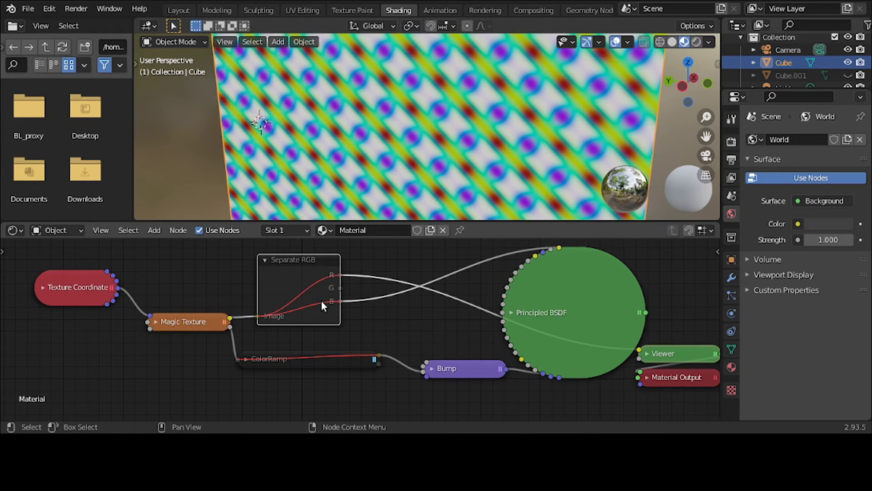
key("m")
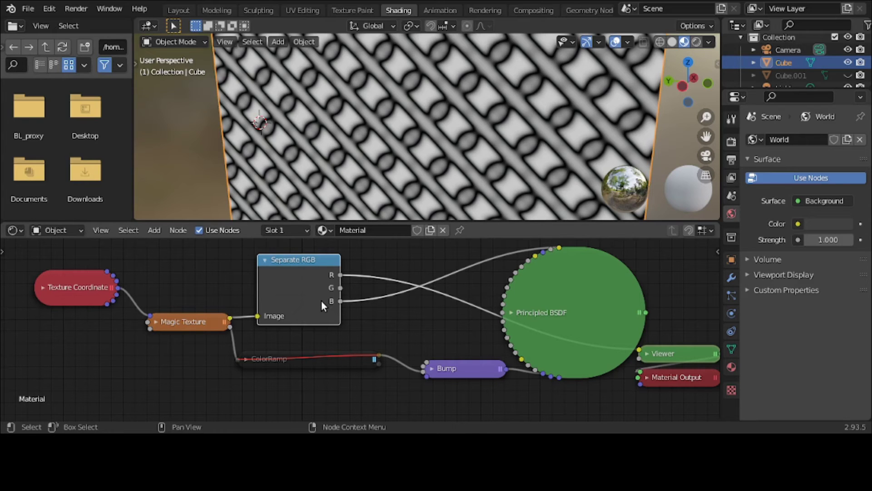
key("m")
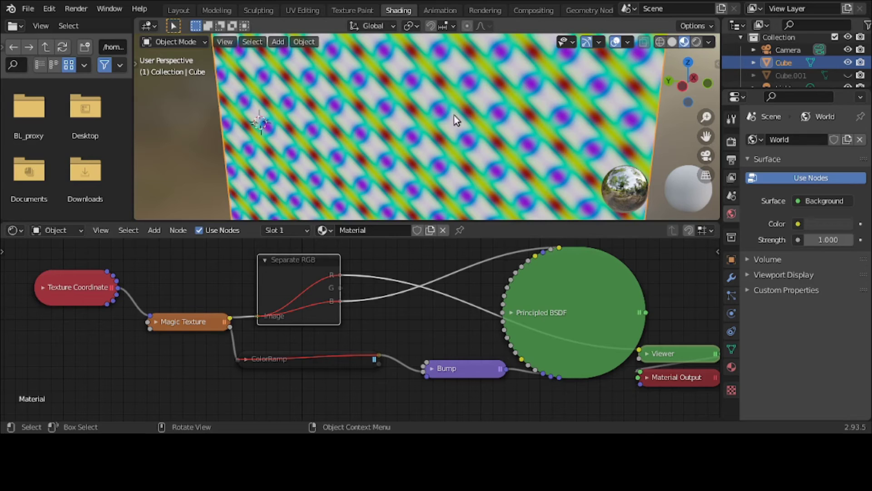
key("m")
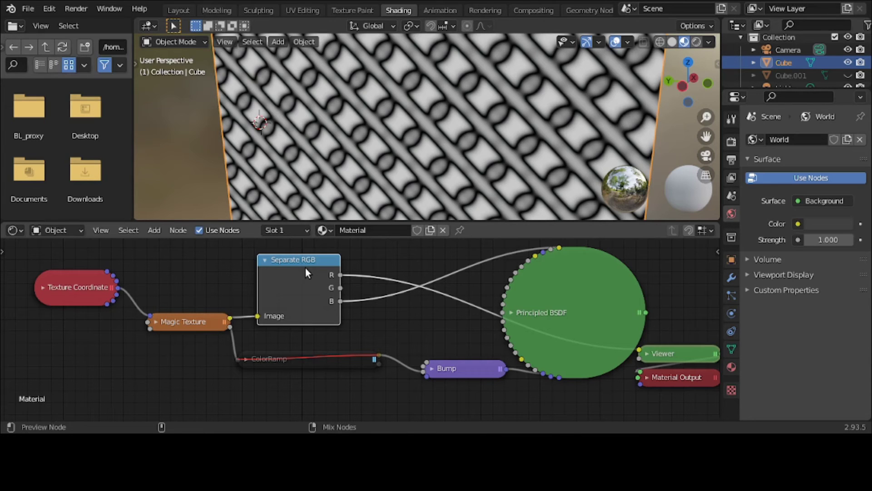
Switch the Viewer preview to the G output and toggle mute to compare again
left_click(305, 268, "ctrl+shift")
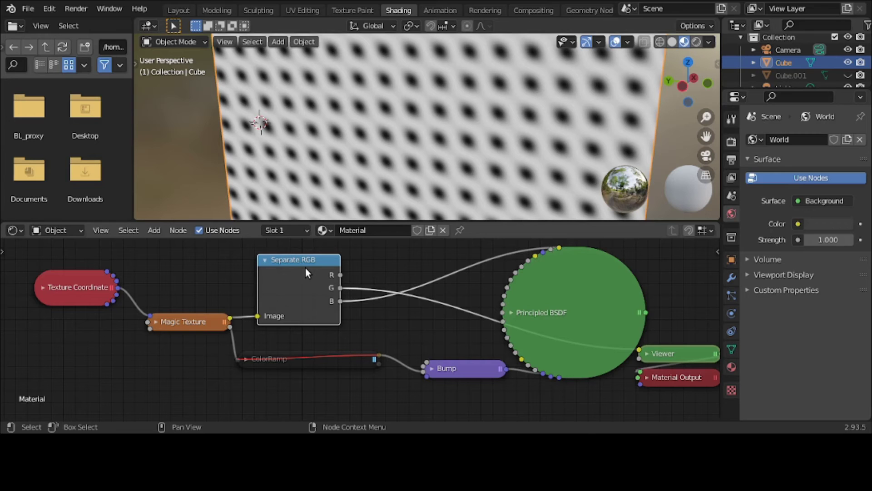
key("m")
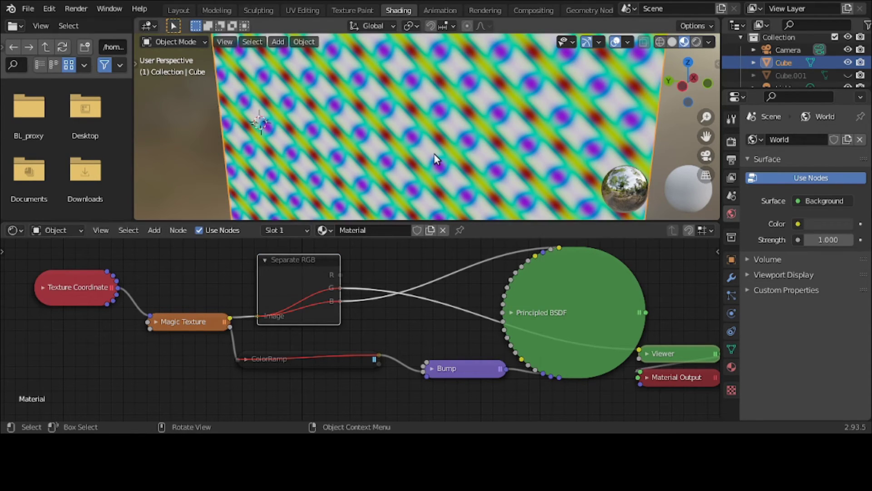
scroll(435, 157, "up", 2)
scroll(434, 155, "down", 2)
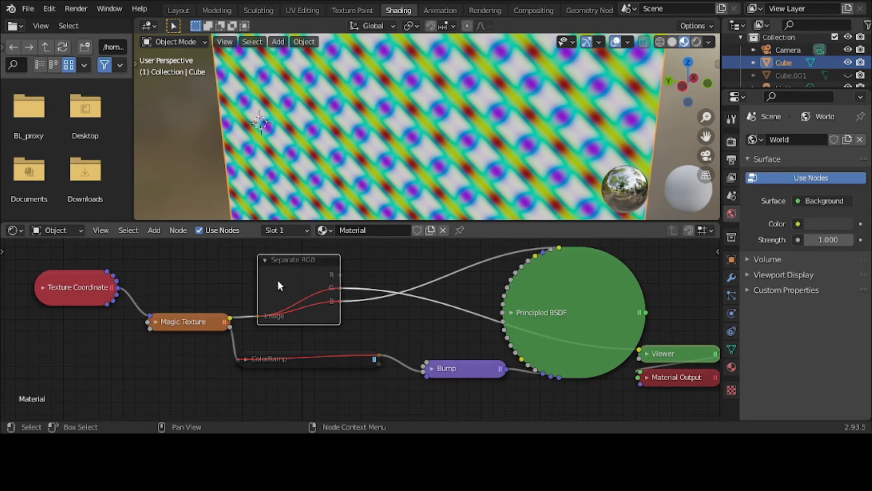
key("m")
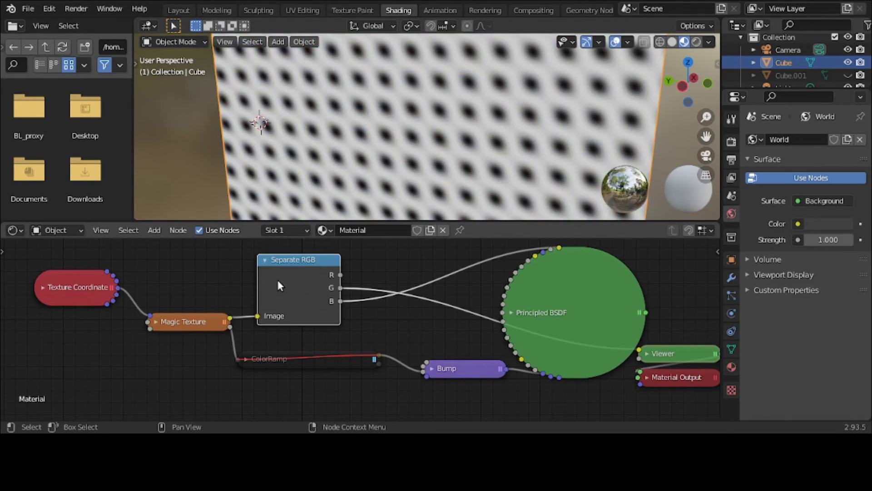
key("m")
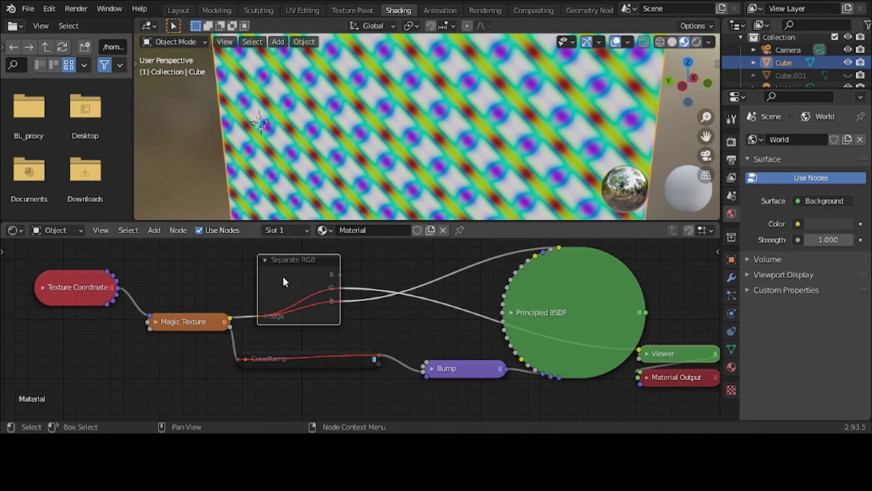
Unmute Separate RGB and cycle the Viewer preview to its B output
key("m")
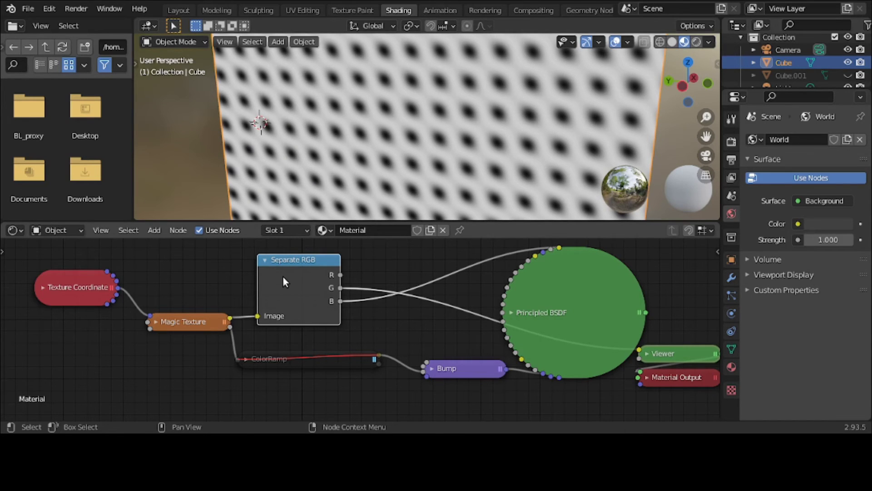
key("ctrl+shift")
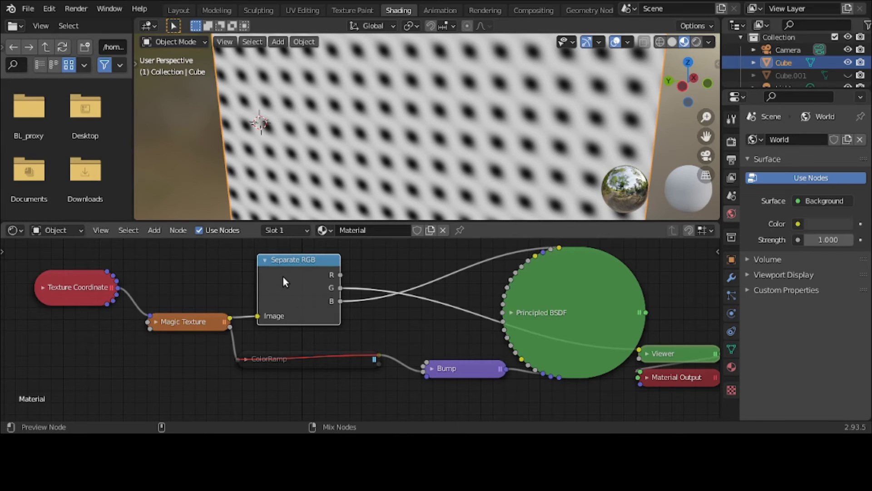
left_click(283, 277, "ctrl+shift")
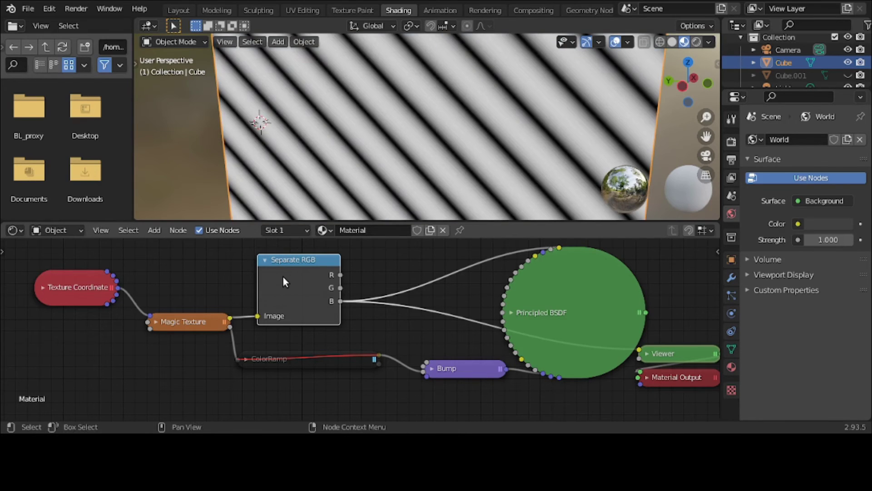
Repeatedly toggle Separate RGB muting to compare the B-channel stripes with the raw texture colours
key("m")
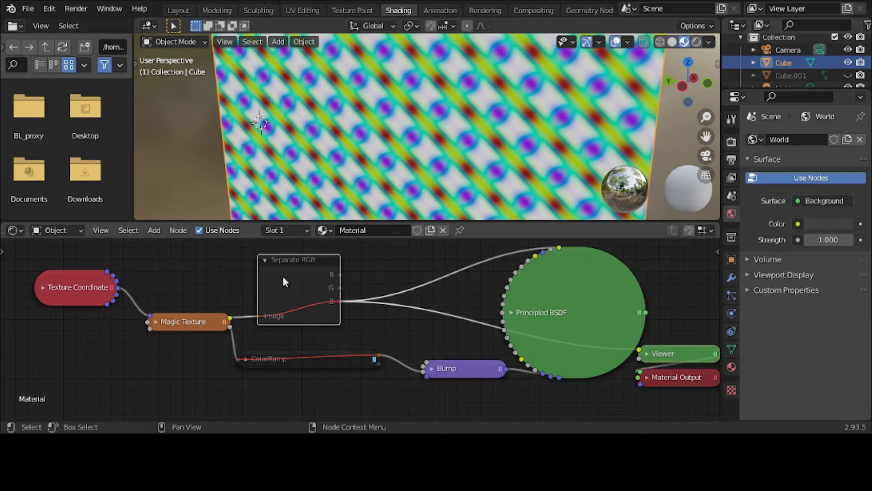
key("m")
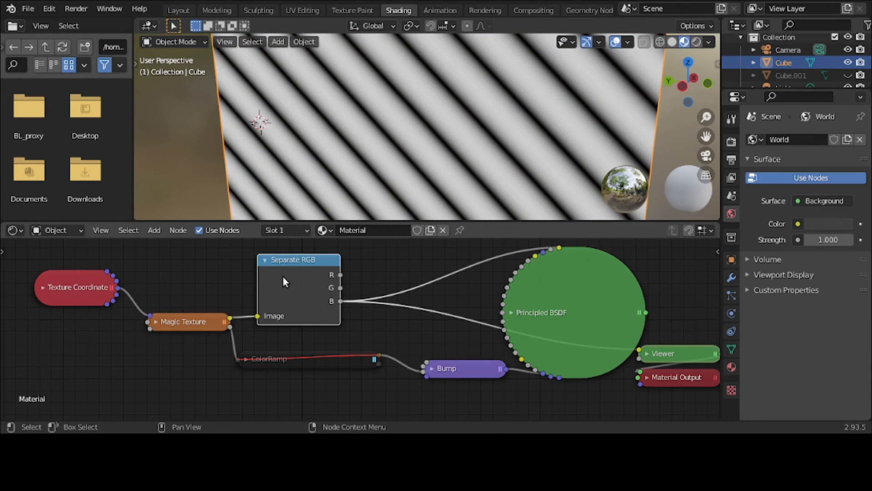
key("m")
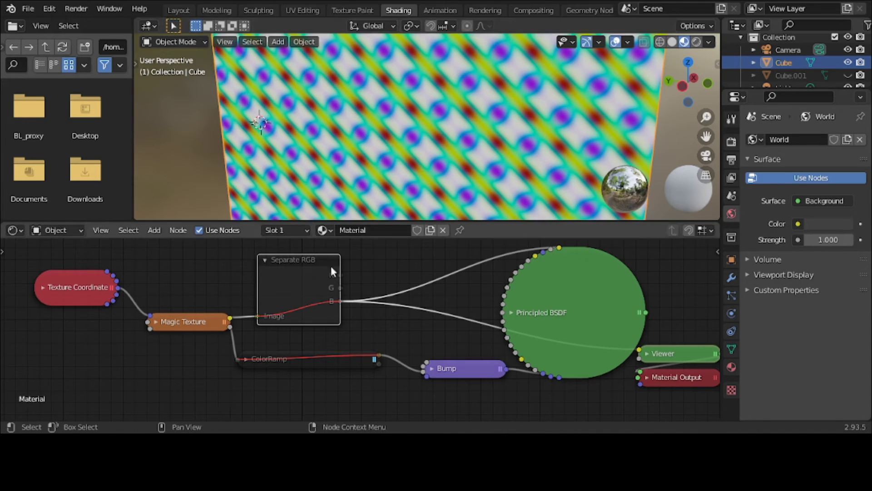
key("m")
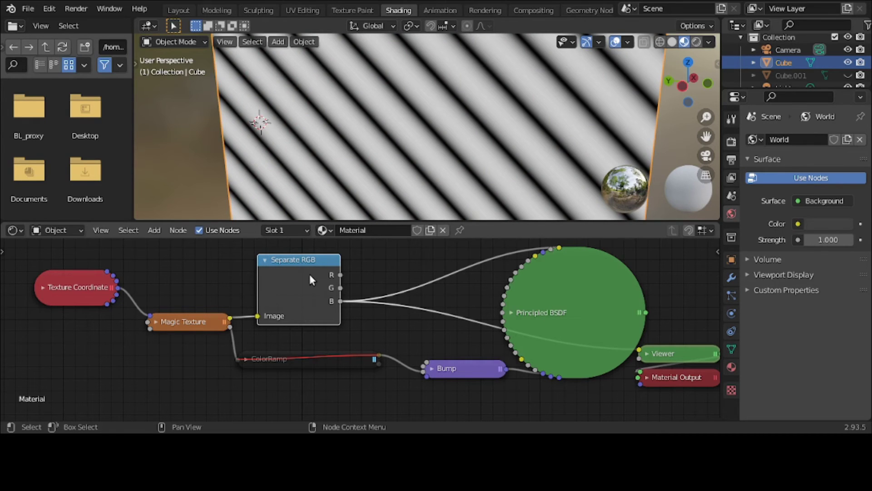
key("m")
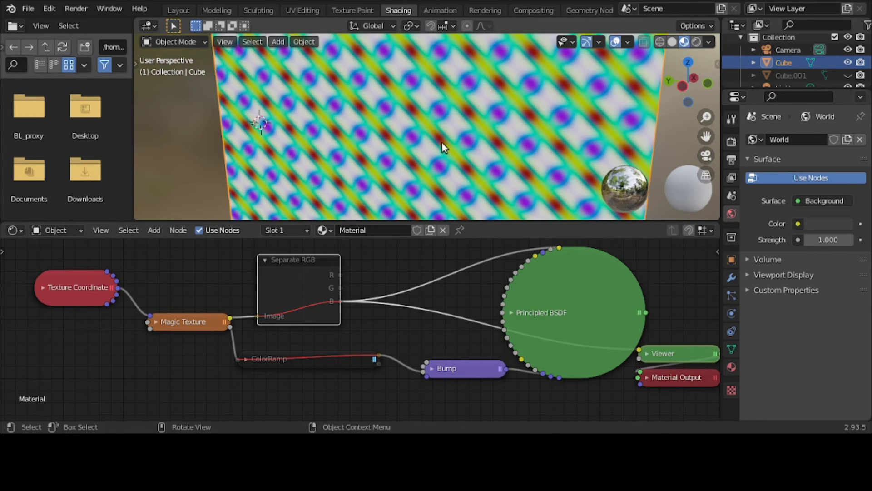
key("m")
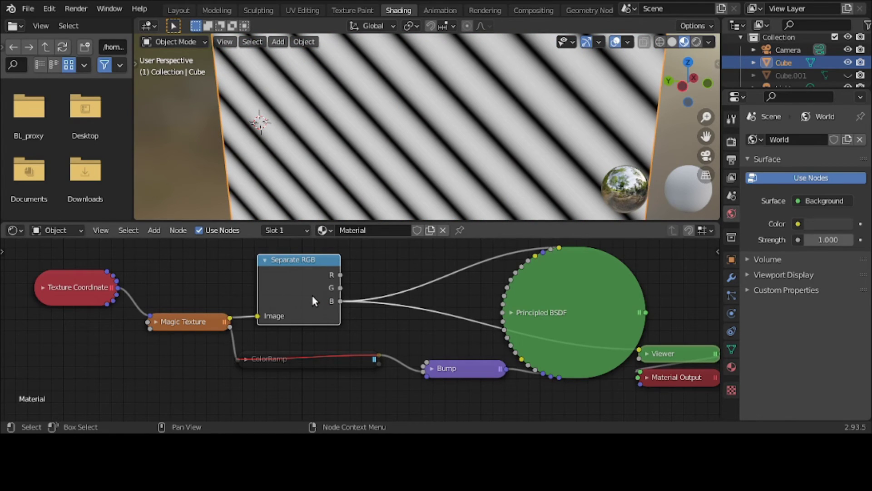
key("m")
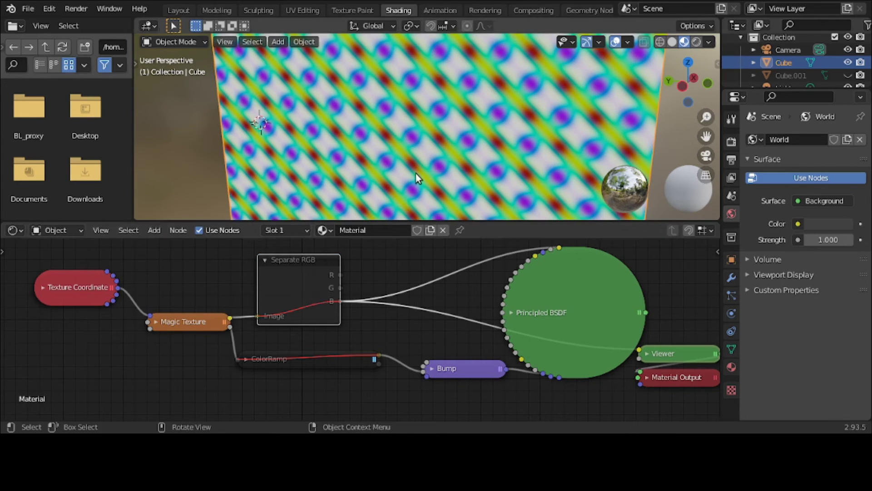
key("m")
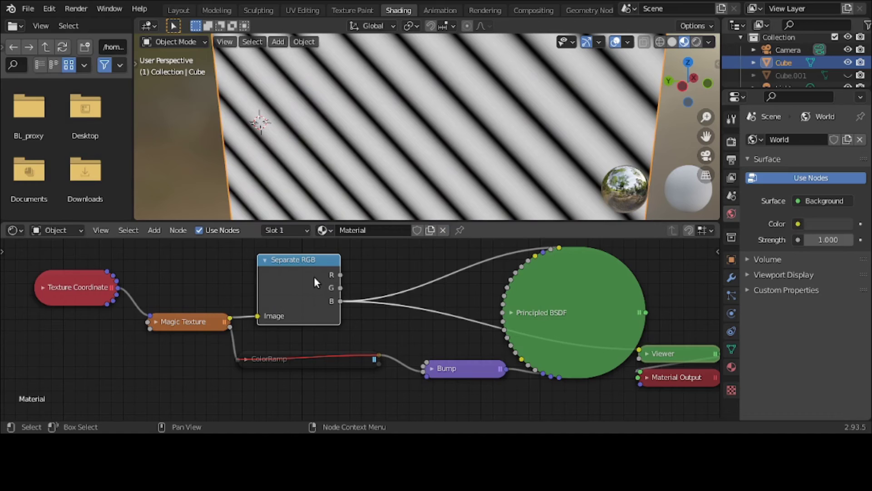
key("m")
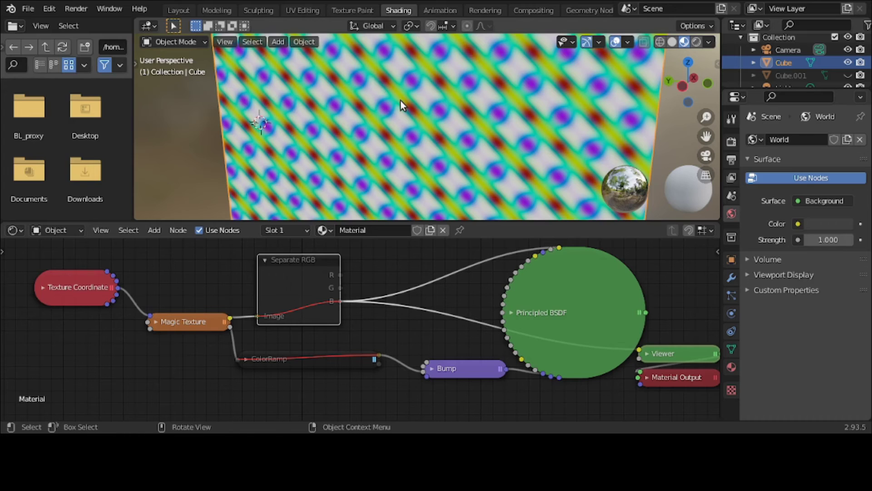
key("m")
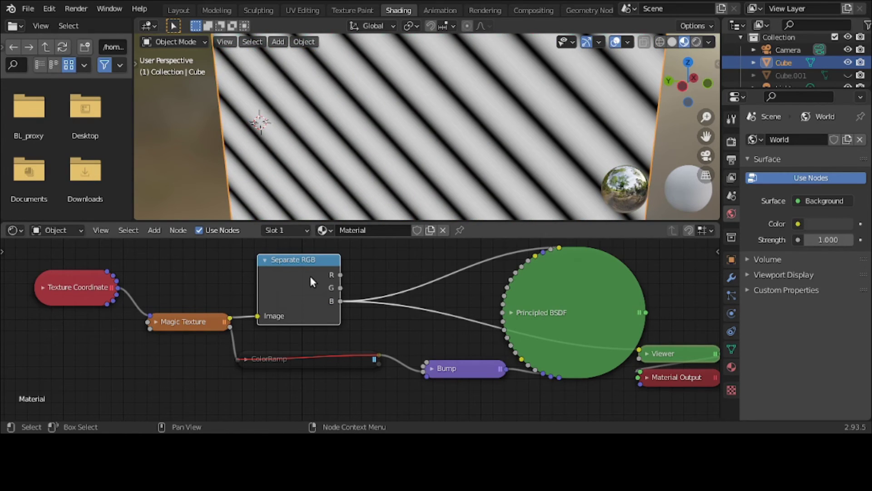
key("m")
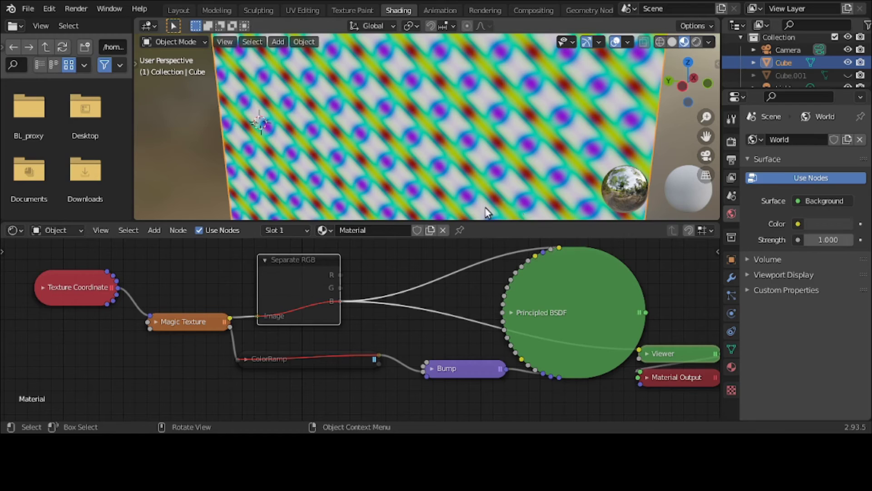
key("m")
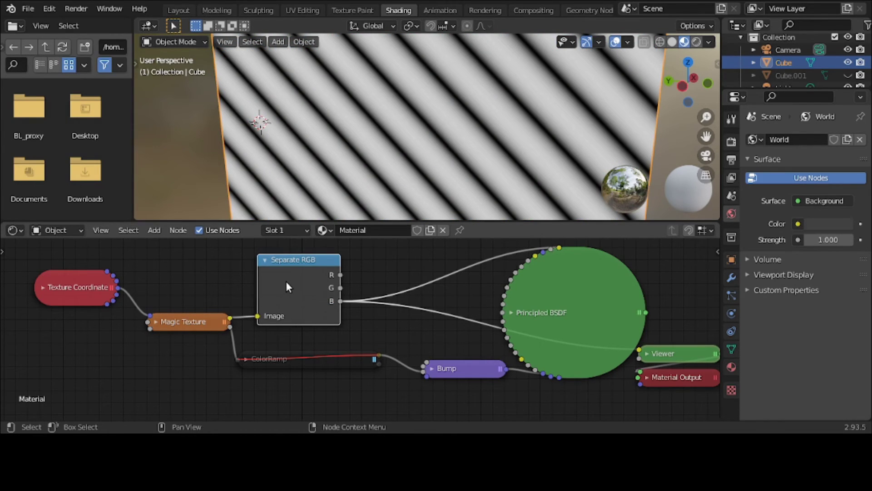
key("m")
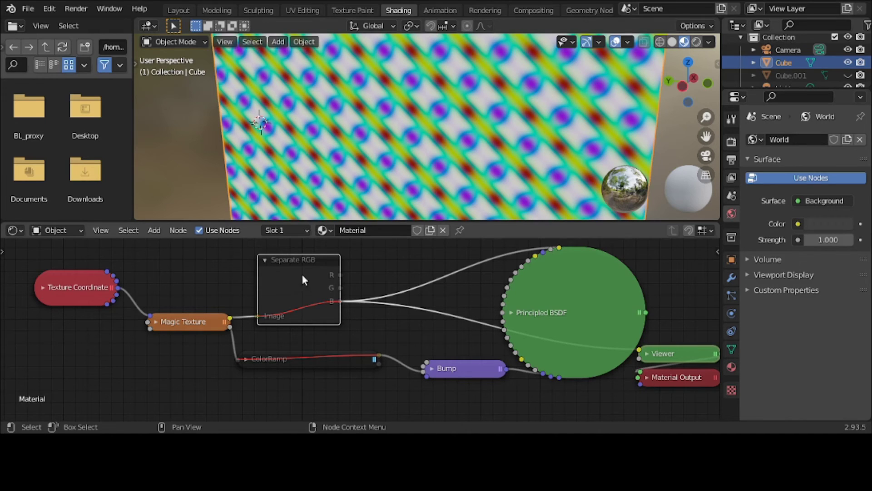
key("m")
Restore the Separate RGB B-channel preview so the cube shows grey diagonal stripes
left_click(293, 282, "ctrl+shift")
key("ctrl+z")
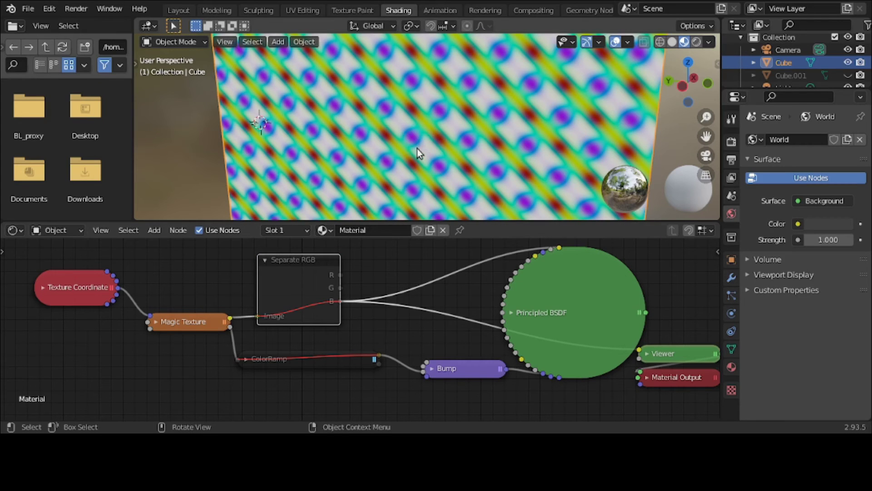
left_click(298, 296, "ctrl+shift")
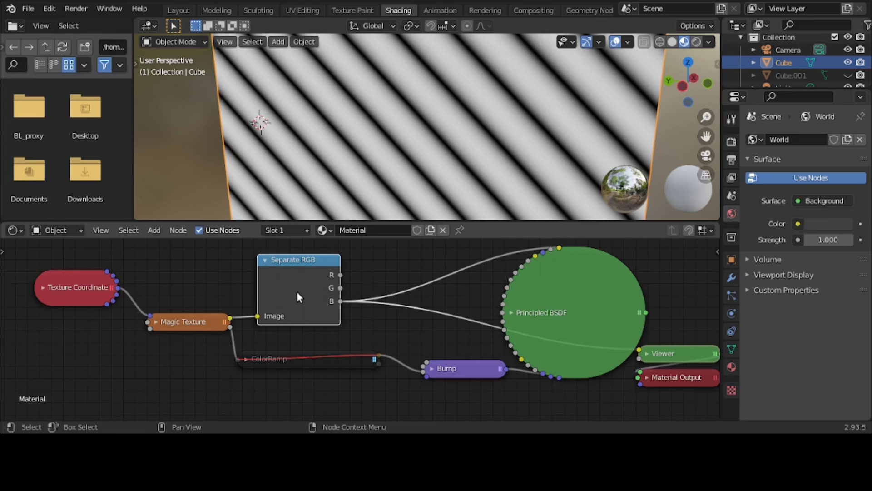
scroll(302, 163, "down", 2)
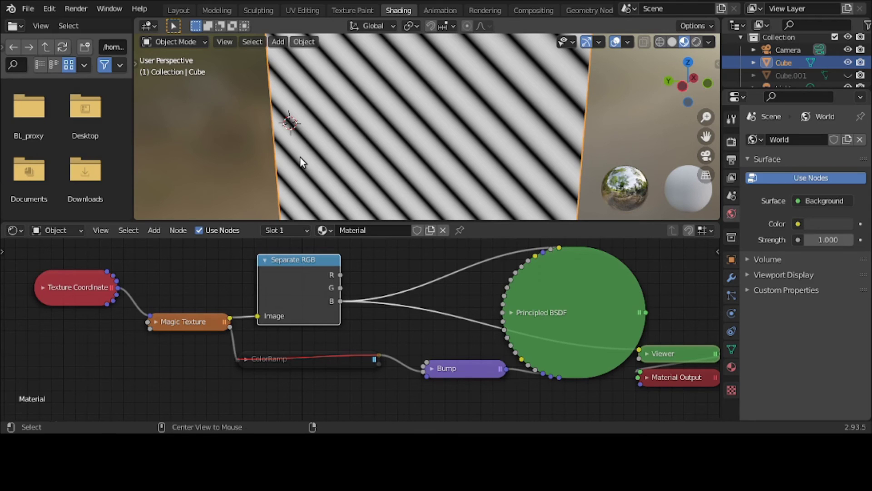
Unhide Cube.001, mute its Separate RGB to show coordinate colours, then reselect the striped cube
key("alt+h")
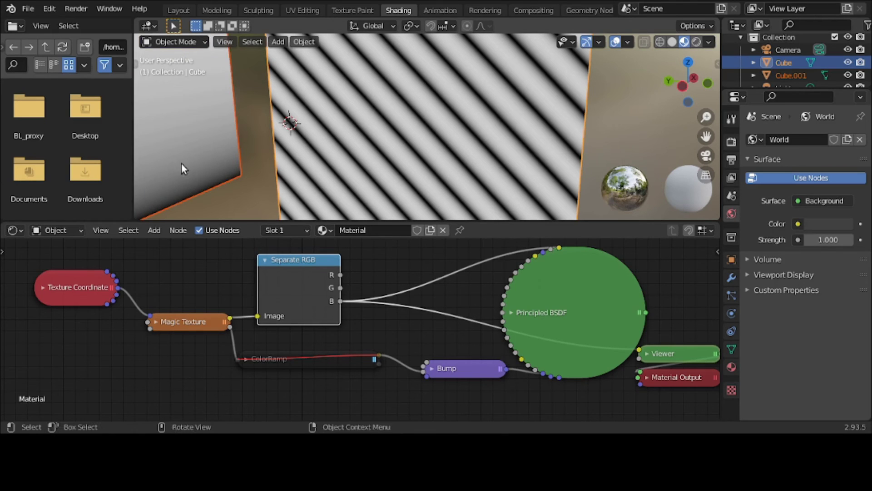
left_click(188, 134)
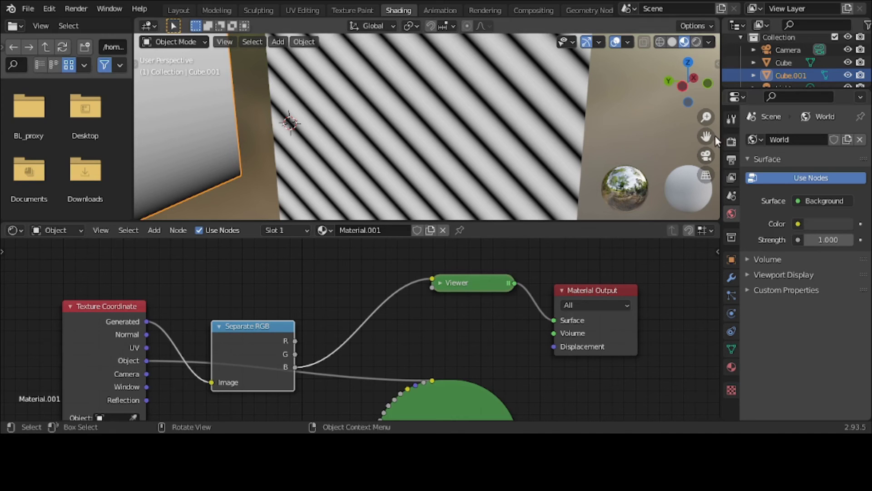
left_click_drag(706, 136, 870, 151)
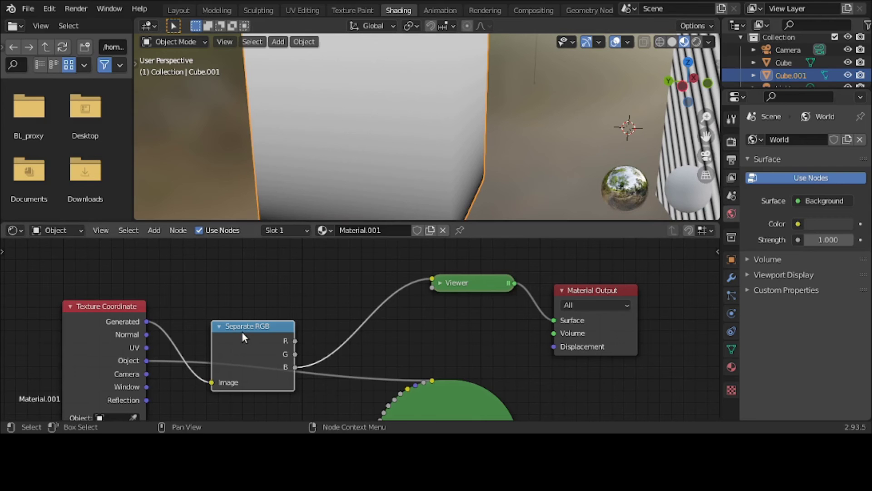
key("m")
mouse_move(386, 138)
middle_mouse_down()
mouse_move(384, 130)
mouse_move(334, 119)
mouse_move(326, 146)
mouse_move(380, 172)
mouse_move(538, 131)
mouse_move(563, 112)
mouse_move(521, 97)
mouse_move(489, 131)
mouse_move(422, 140)
mouse_move(288, 121)
mouse_move(314, 108)
mouse_move(381, 126)
middle_mouse_up()
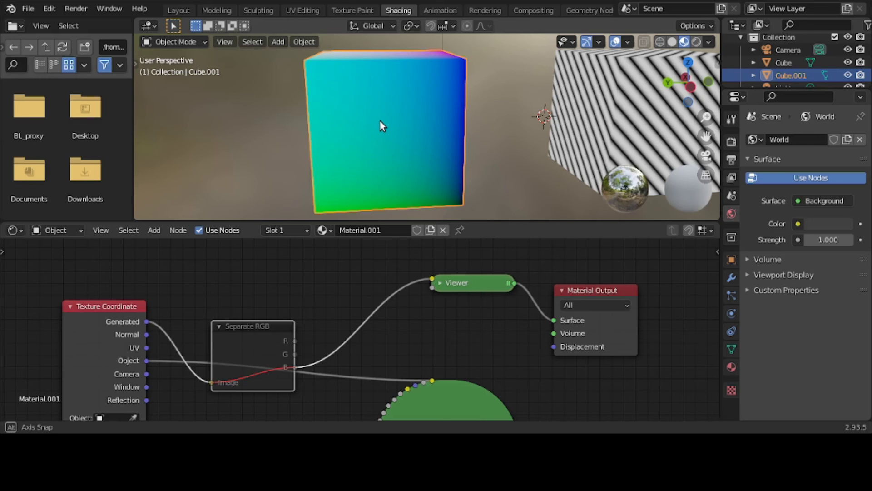
middle_click_drag(381, 124, 376, 143)
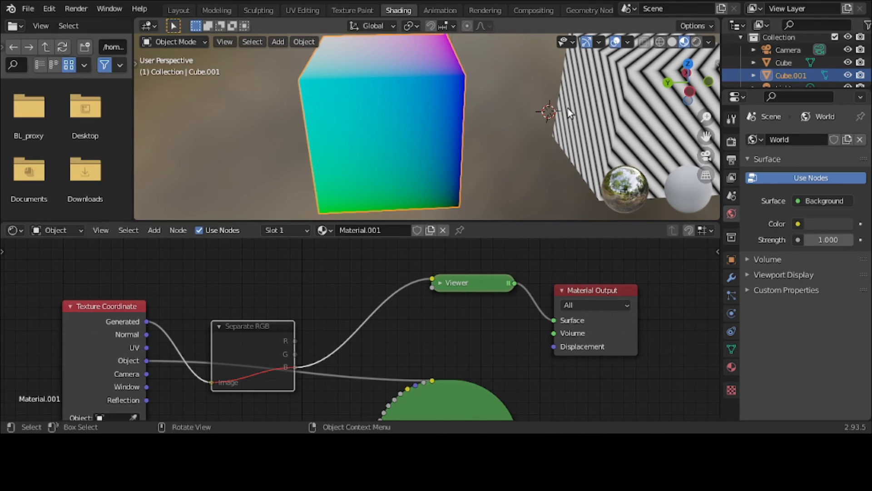
left_click(626, 95)
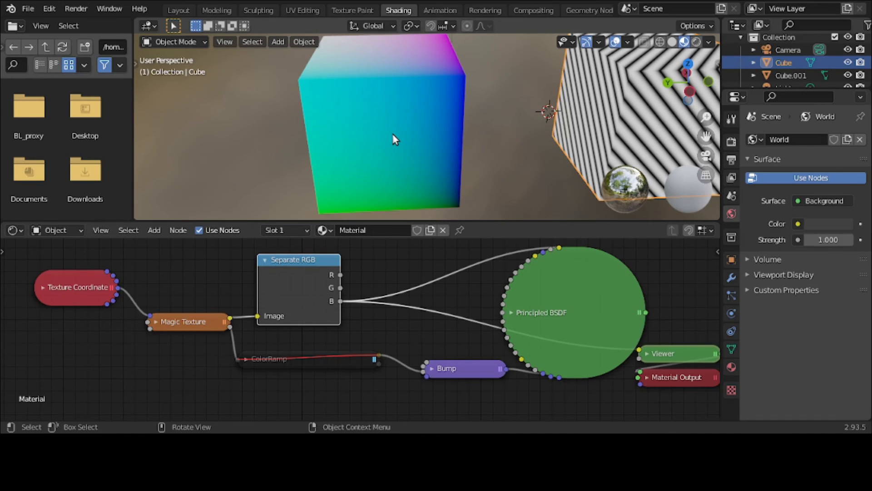
Reframe the view on the striped cube and preview Separate RGB's R output as a woven pattern
left_click(394, 139)
middle_click_drag(394, 140, 447, 109)
left_click(634, 97)
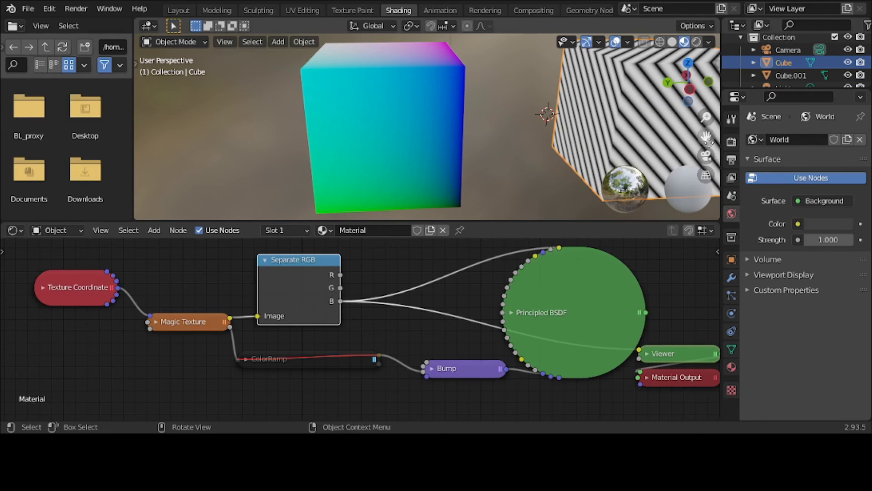
left_click_drag(706, 136, 536, 136)
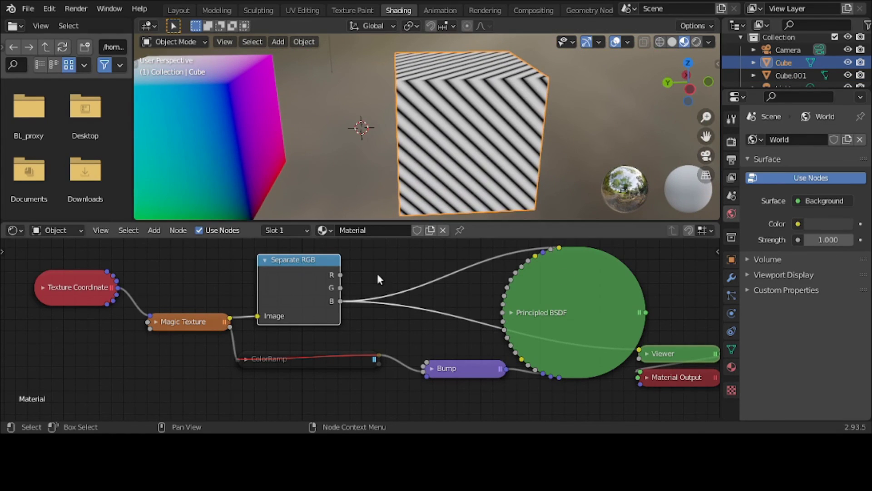
left_click(297, 304, "ctrl+shift")
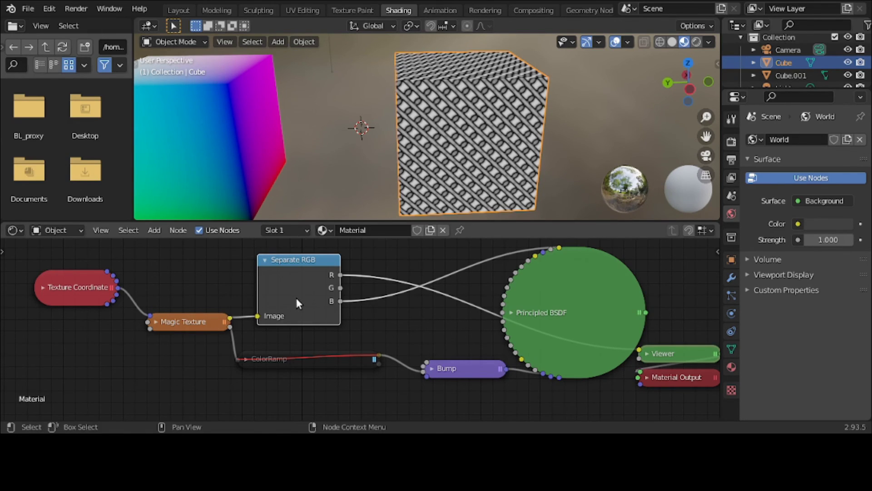
scroll(461, 178, "up", 2)
middle_click_drag(460, 179, 400, 191)
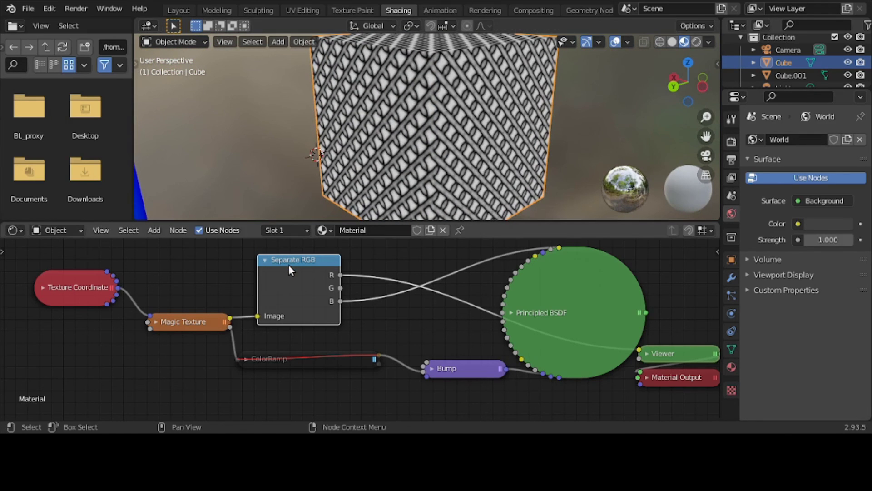
Compare the R and B patterns by toggling mute and relinking to B, then leave Separate RGB muted
key("m")
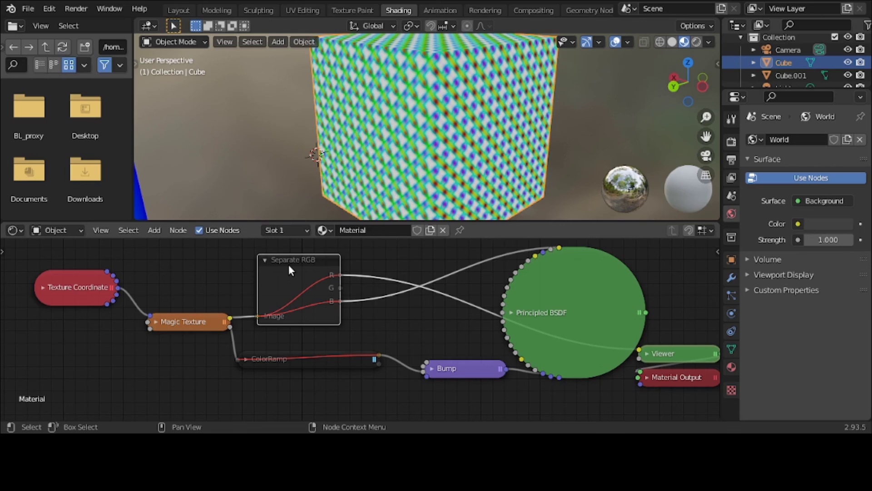
key("ctrl+shift")
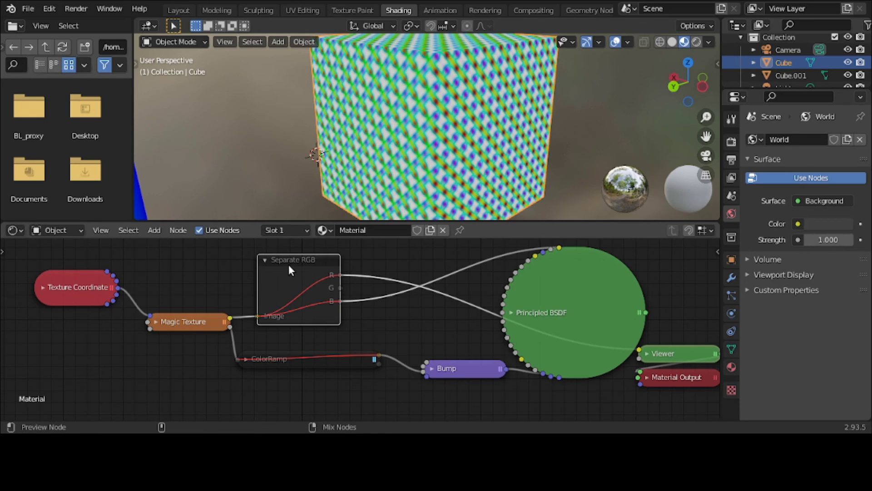
key("m")
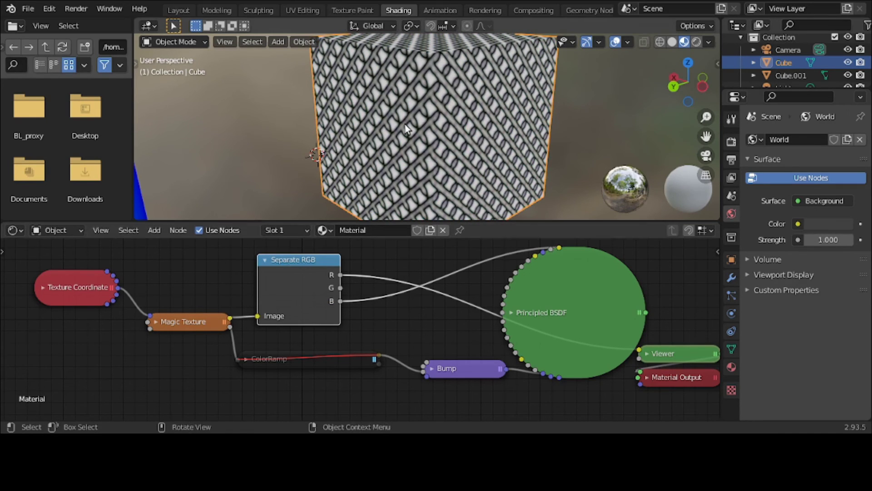
middle_click_drag(405, 129, 391, 142)
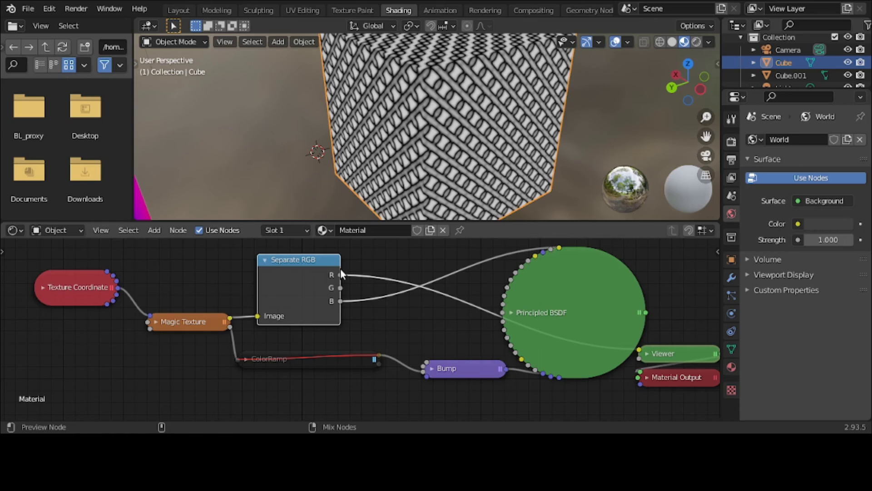
left_click_drag(340, 274, 340, 301, "ctrl")
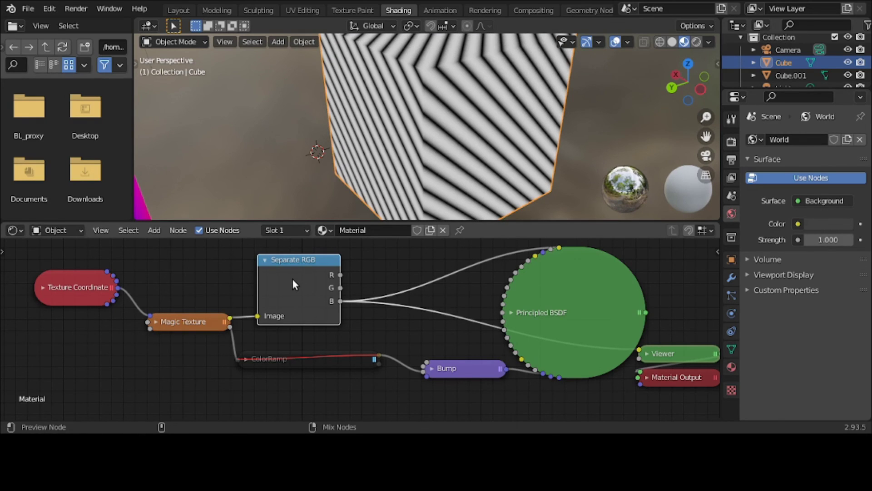
key("ctrl+z")
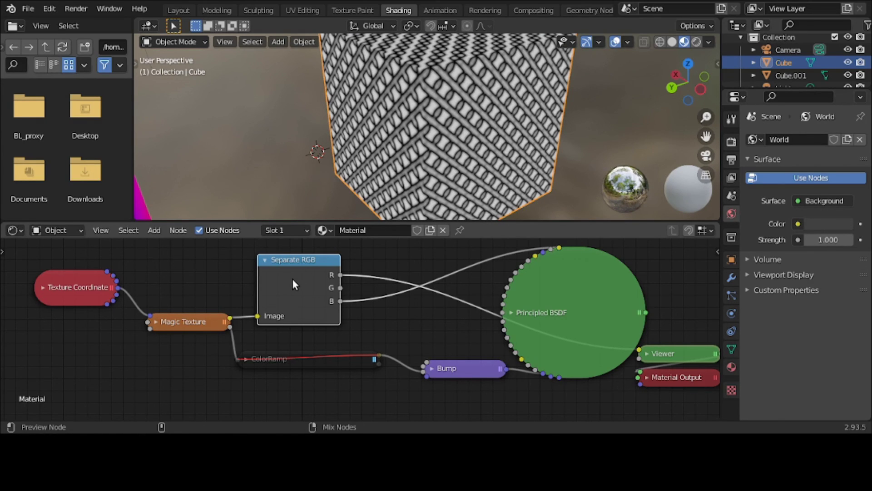
key("m")
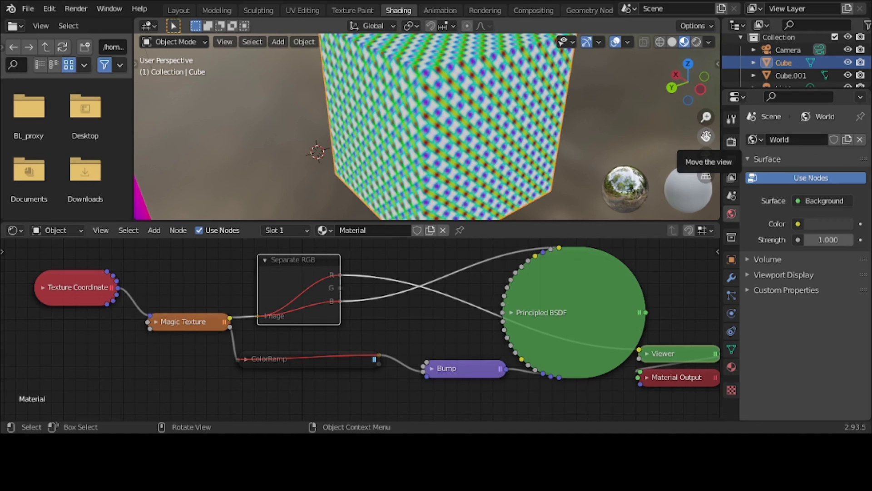
Frame both cubes, then preview successive Texture Coordinate outputs on the cube through the Viewer
left_click_drag(706, 136, 704, 135)
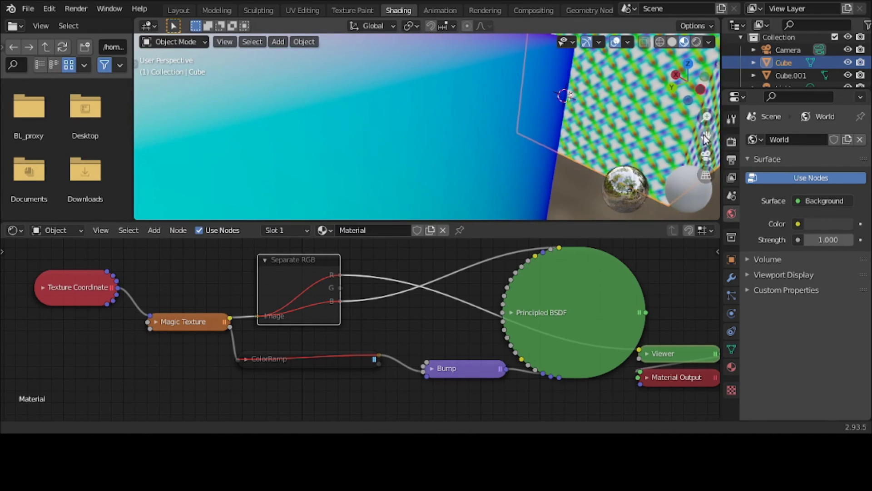
scroll(288, 123, "down", 6)
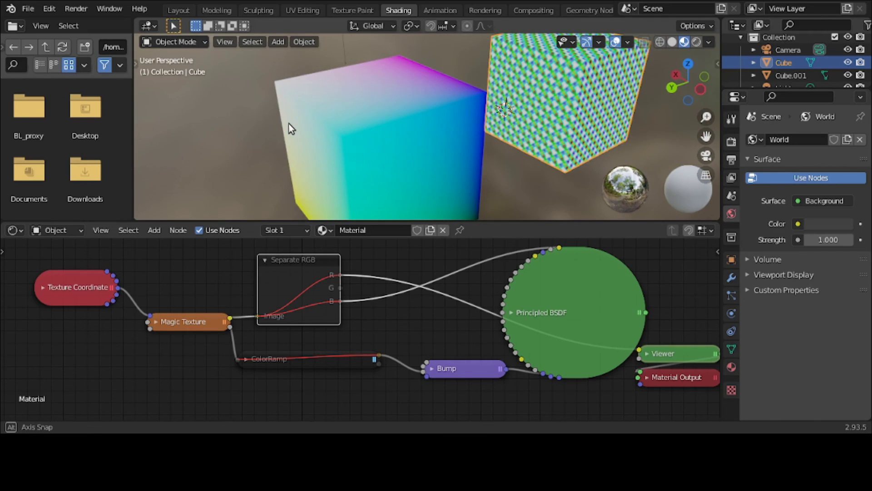
middle_click_drag(288, 123, 189, 168)
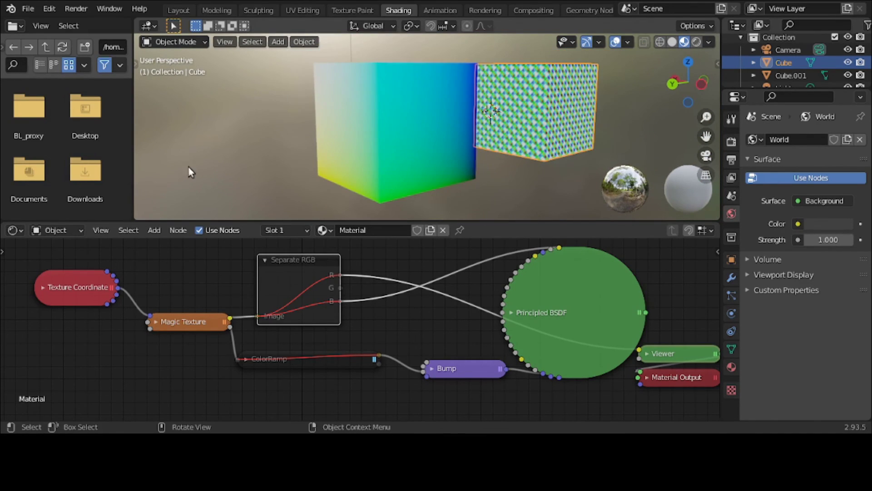
left_click(83, 304, "ctrl+shift")
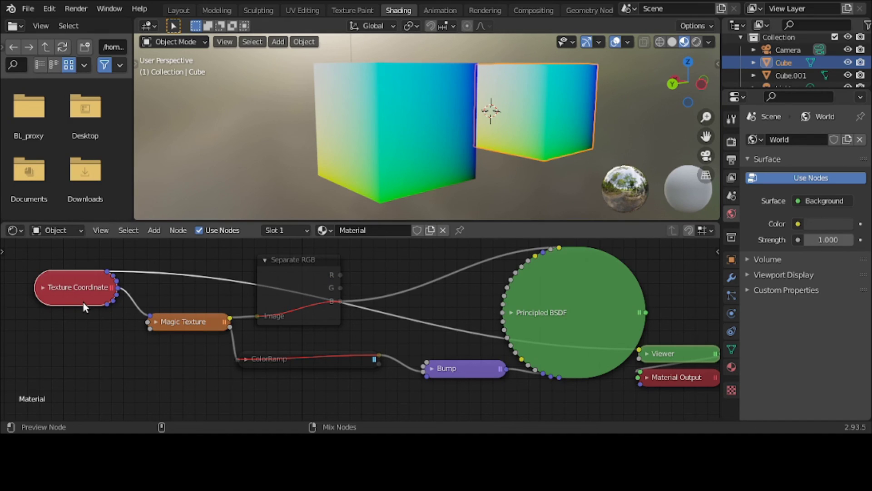
left_click(83, 304, "ctrl+shift")
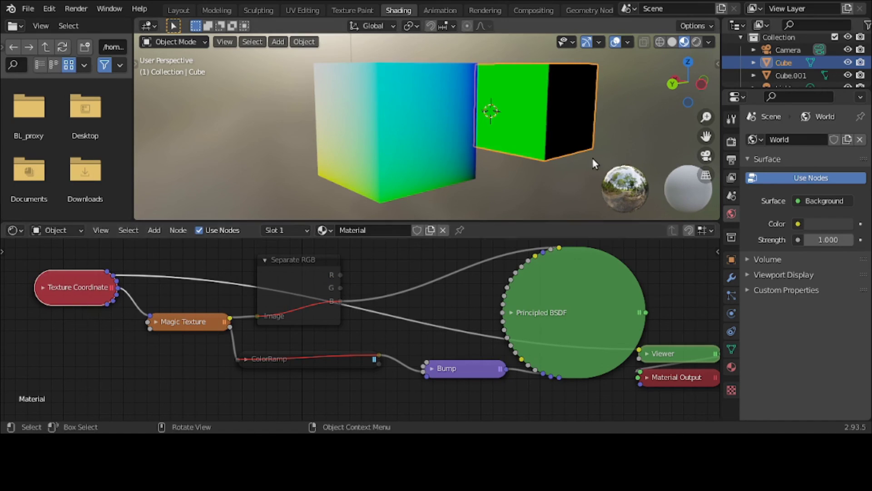
left_click_drag(706, 136, 595, 152)
left_click(80, 276, "ctrl+shift")
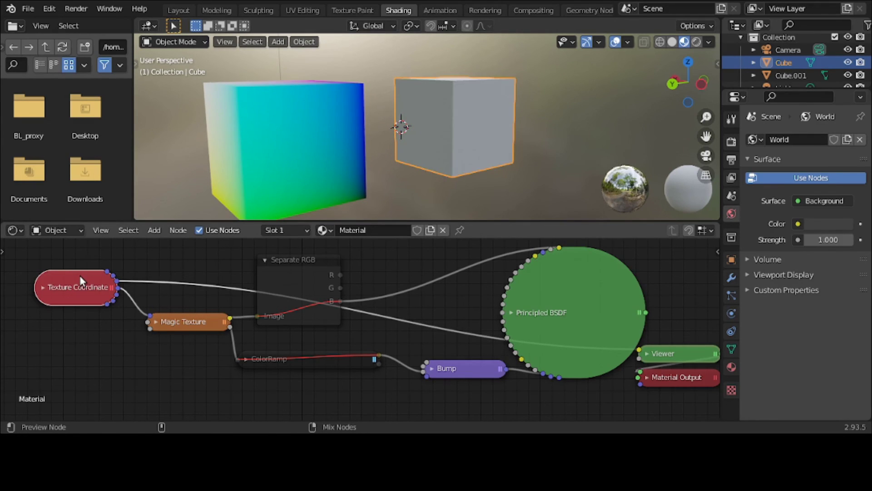